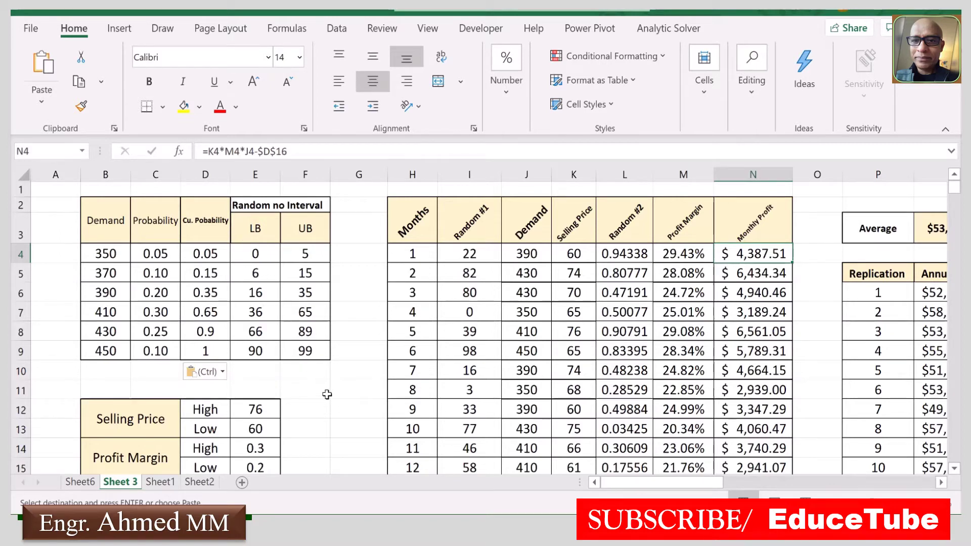
Step: Compare the example's selling price, profit margin, fixed cost and demand data on Sheet6 with the input tables on Sheet 3
scroll(327, 393, "down", 1)
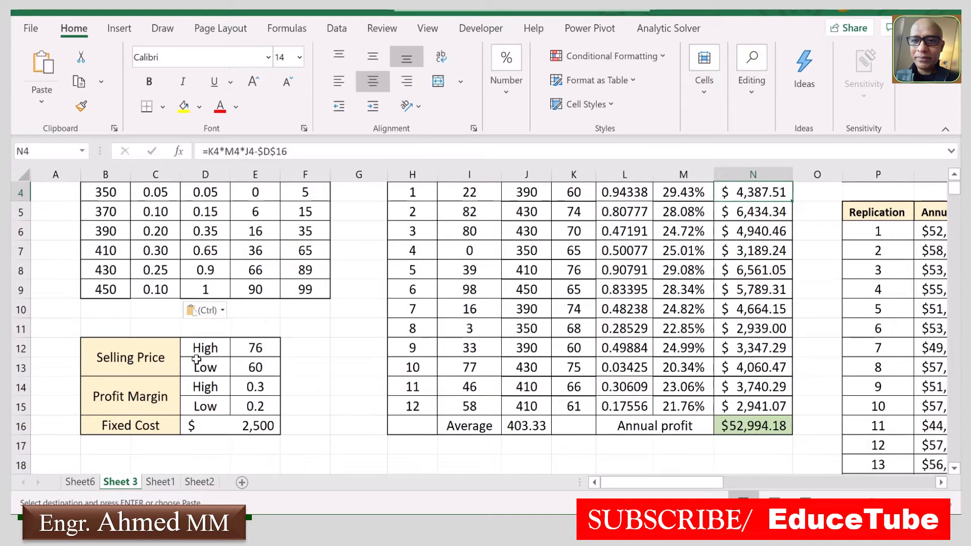
left_click(80, 482)
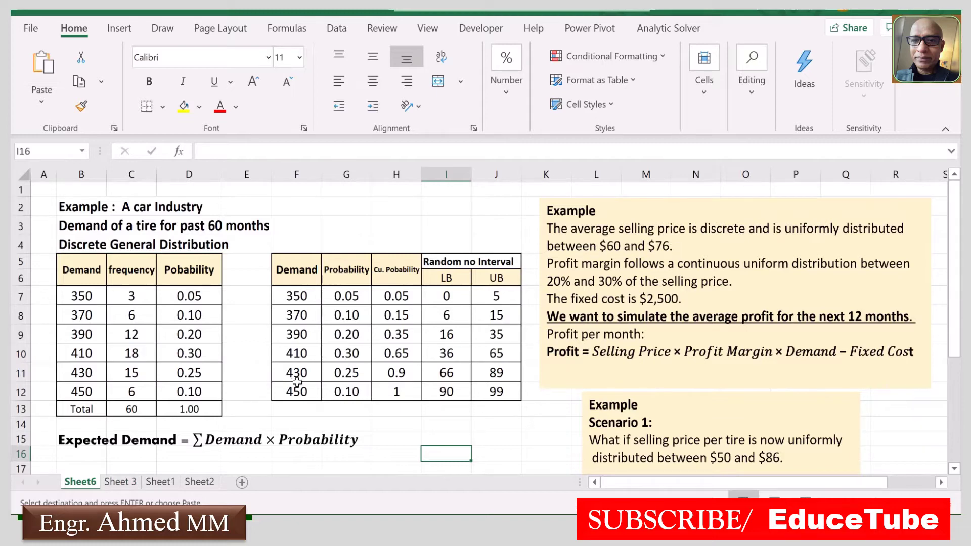
left_click(119, 483)
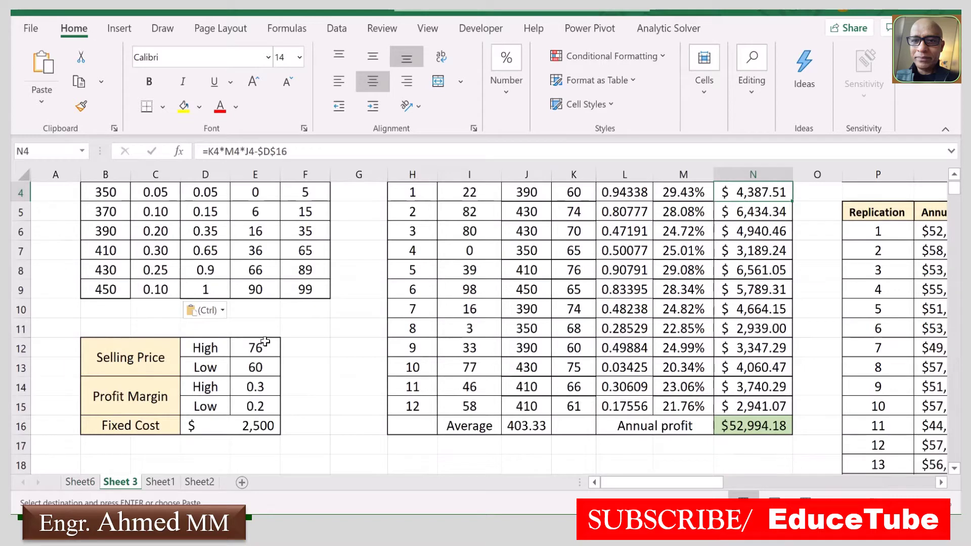
left_click(81, 483)
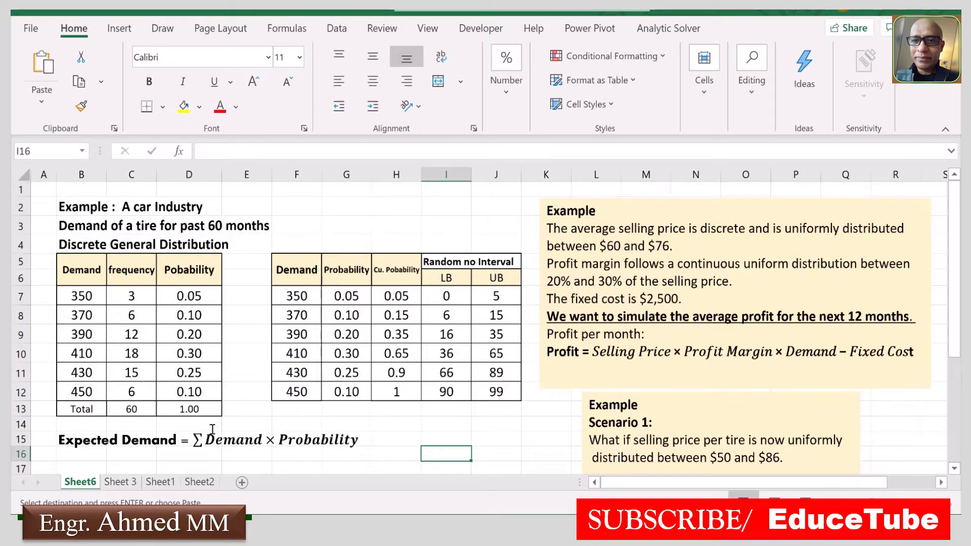
left_click(116, 485)
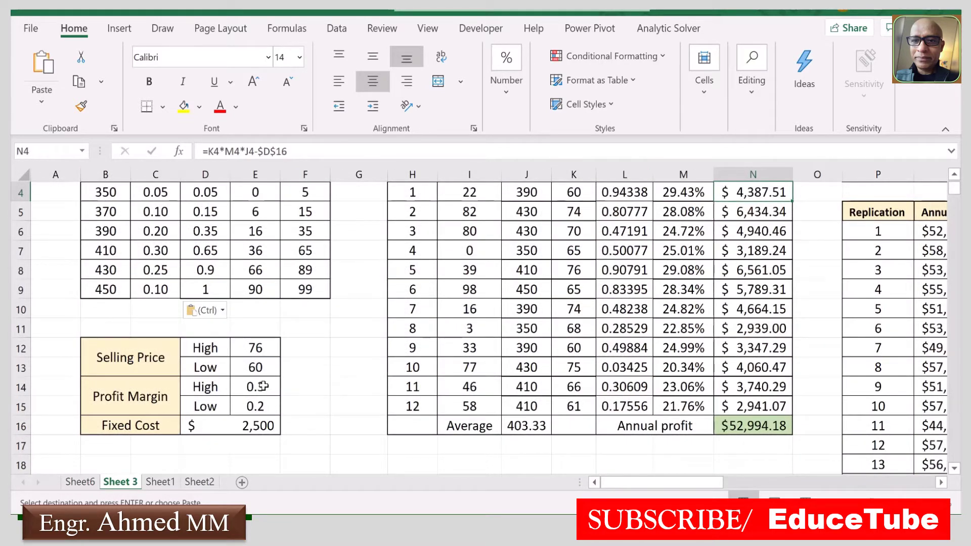
left_click(80, 482)
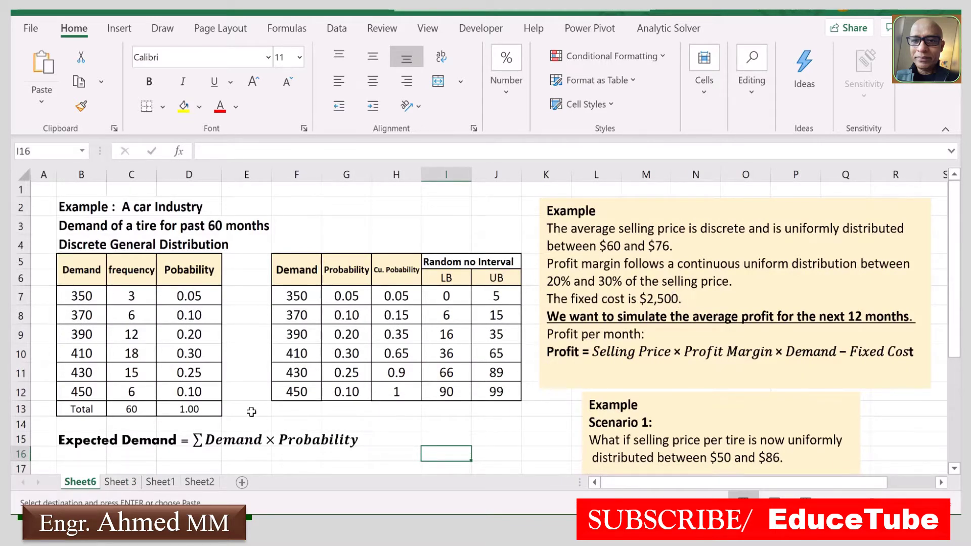
left_click(120, 482)
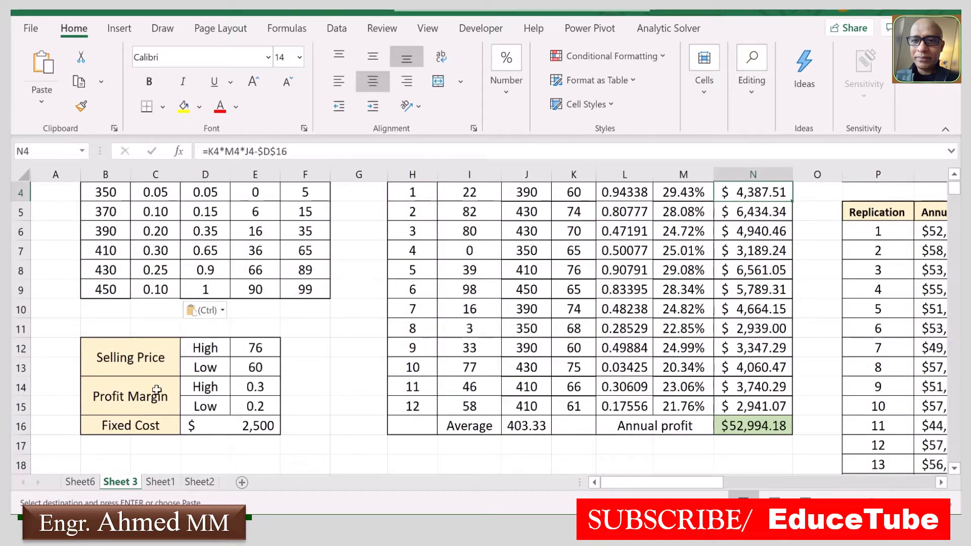
scroll(542, 296, "up", 1)
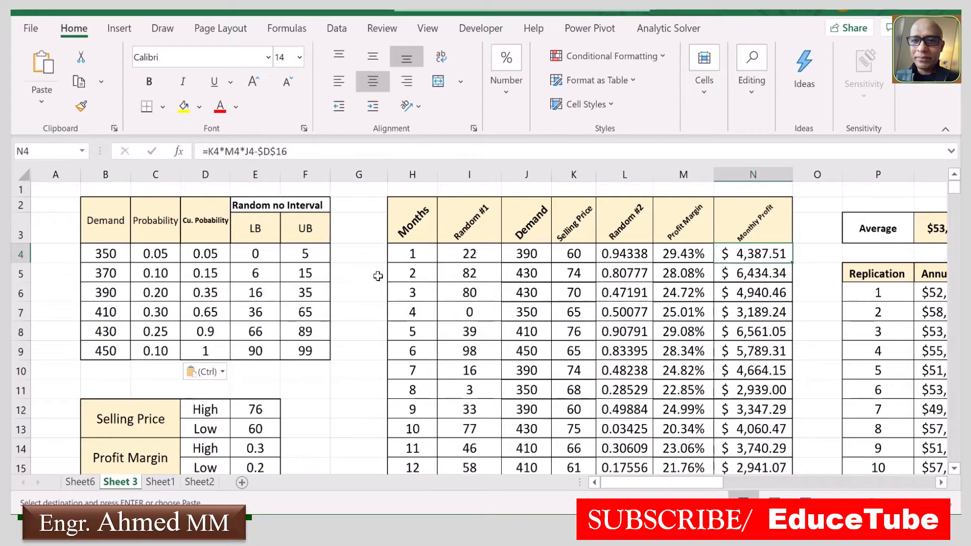
Step: Clear the simulation table's contents for months 2 to 12, from Months through Monthly Profit (H5:N15), keeping the month 1 row
left_click(395, 272)
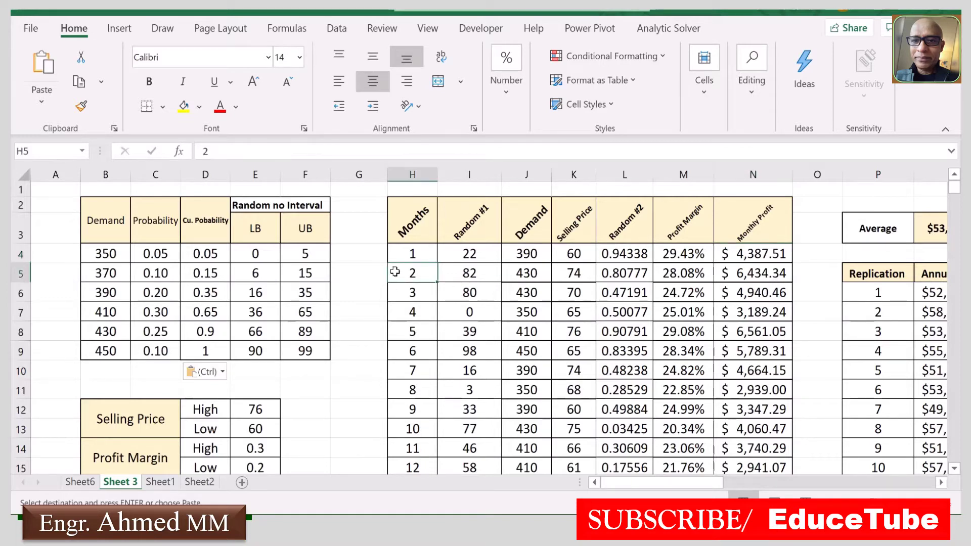
left_click_drag(394, 272, 762, 275)
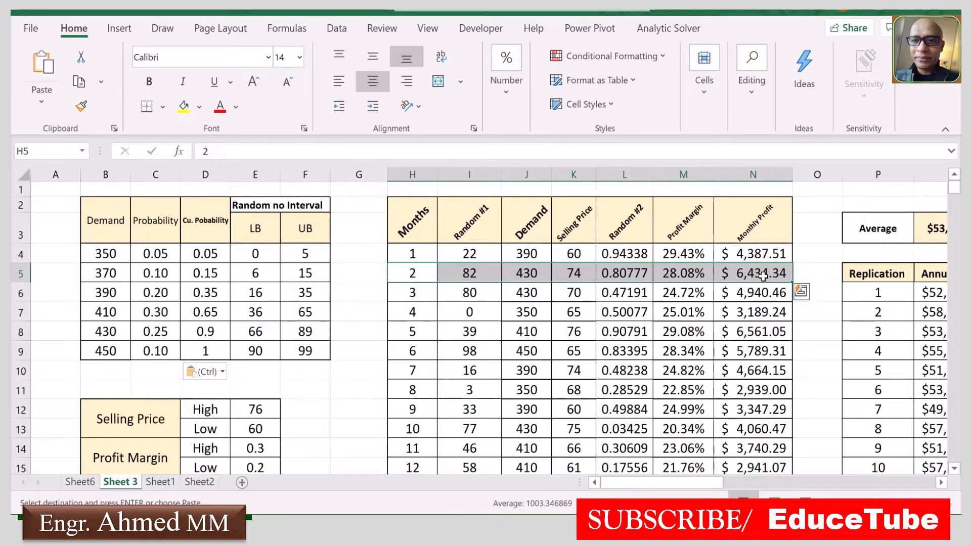
key("ctrl+shift+Down")
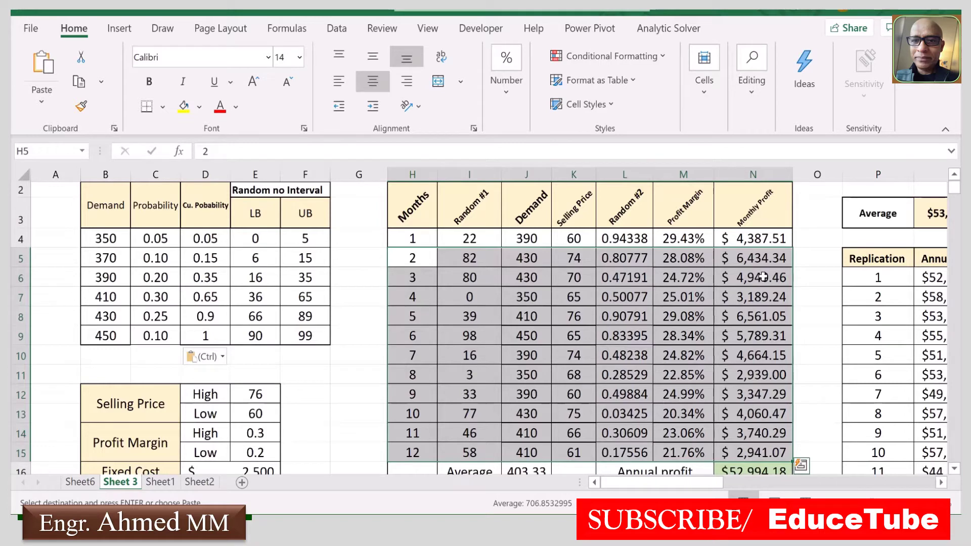
key("Delete")
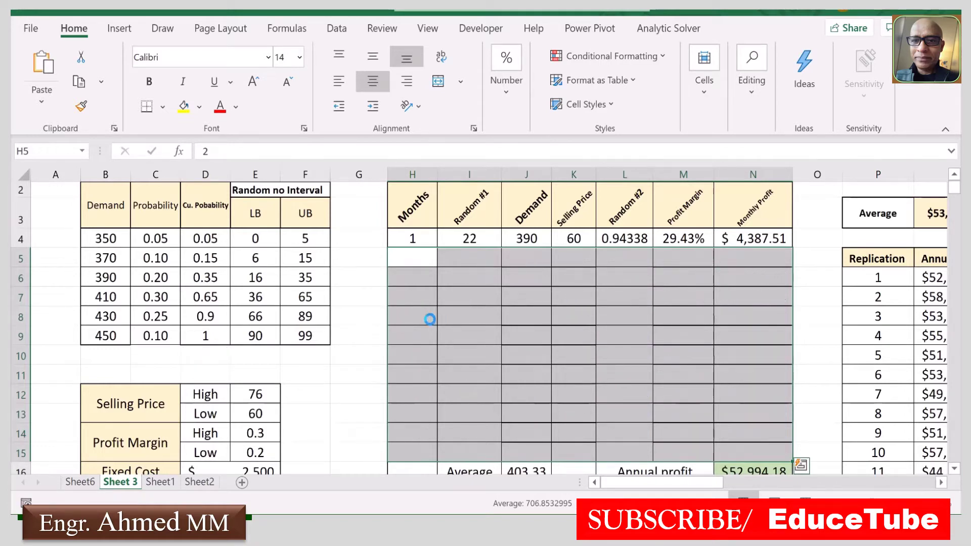
left_click(366, 295)
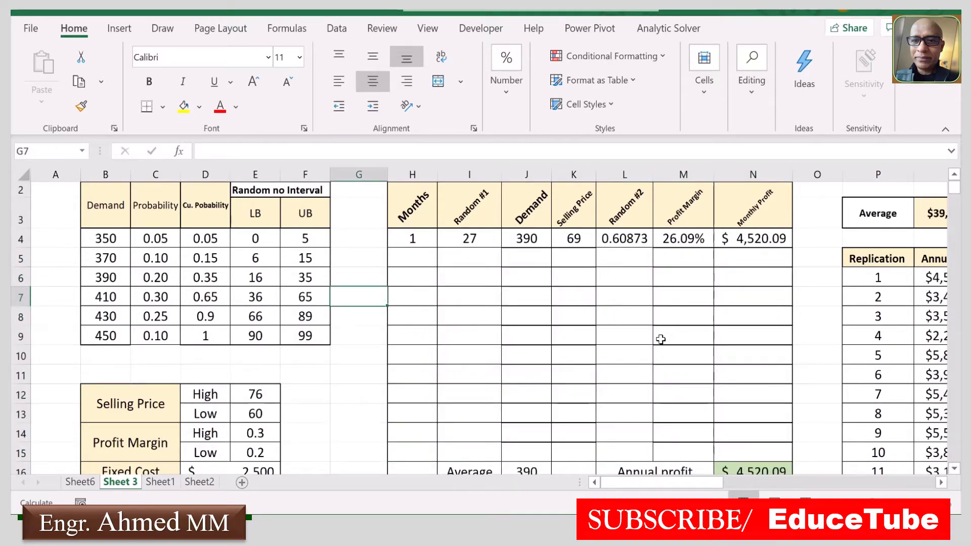
scroll(660, 338, "up", 1)
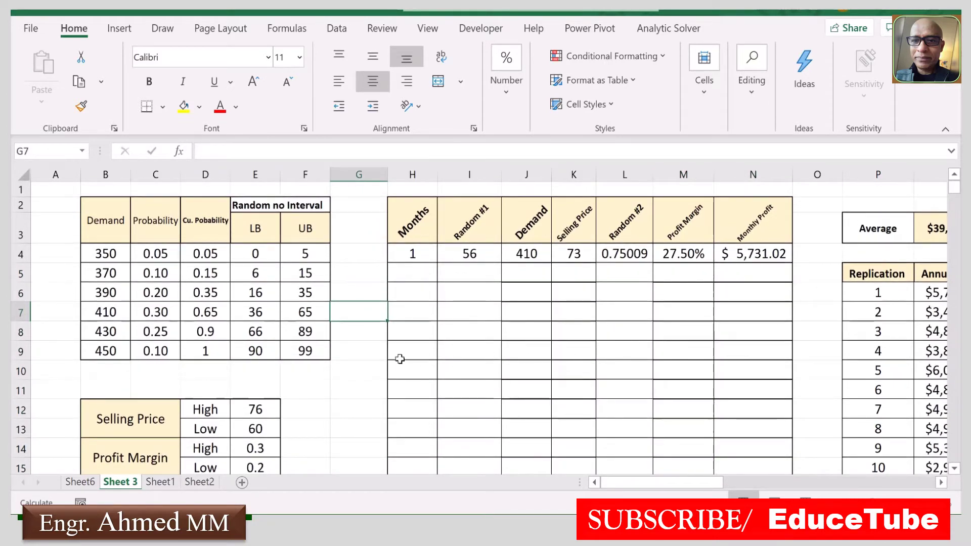
Step: Enter 1 as the first month in cell H4 and keep that cell selected
left_click(413, 254)
type("1")
key("ctrl+Return")
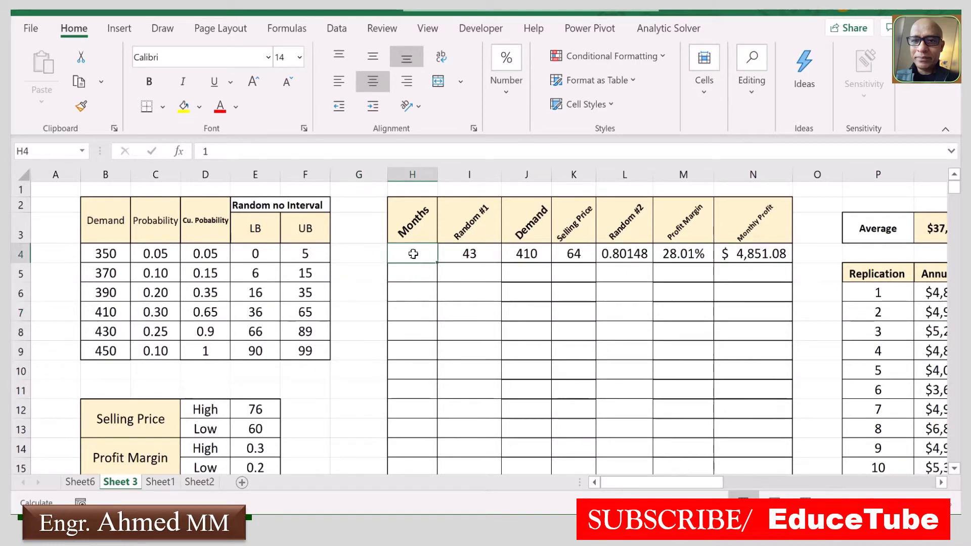
scroll(415, 309, "down", 1)
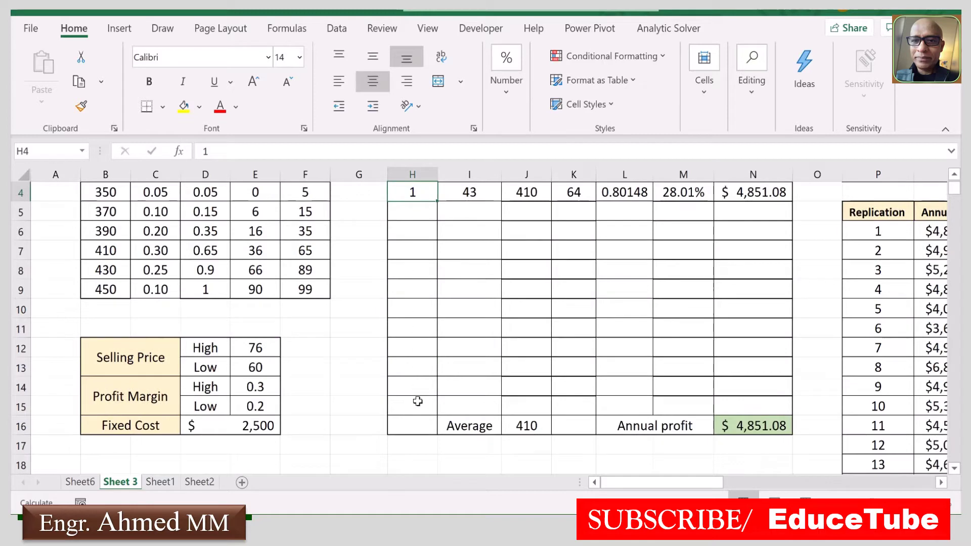
scroll(417, 346, "up", 1)
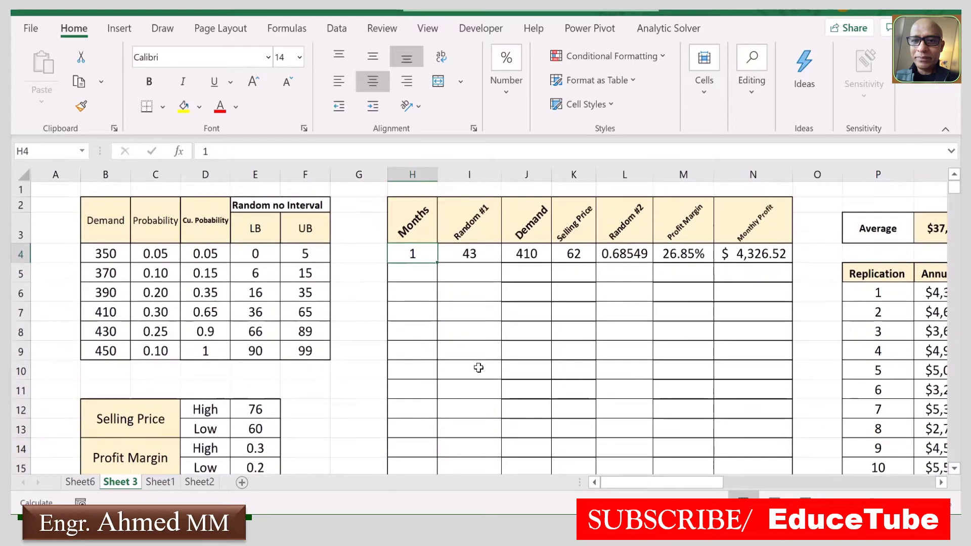
scroll(536, 364, "down", 1)
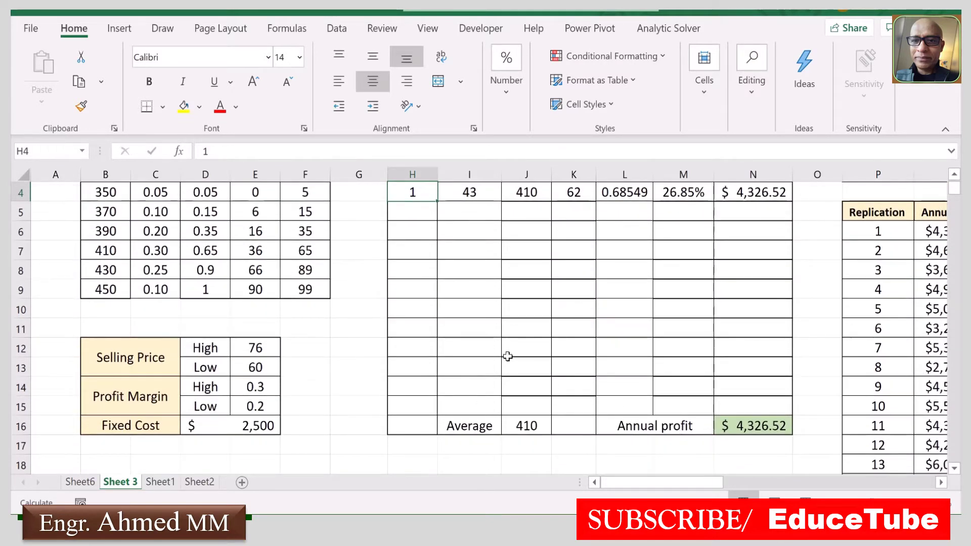
scroll(501, 349, "up", 1)
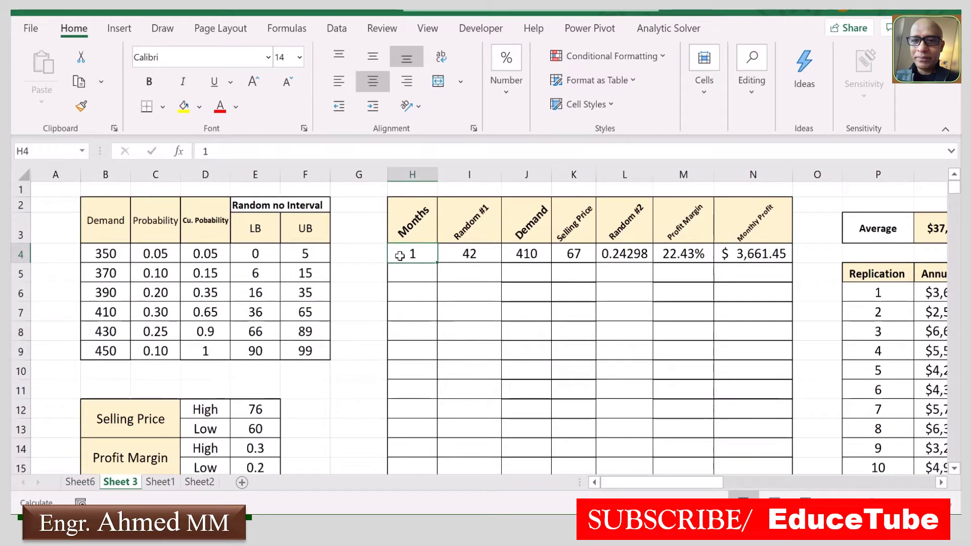
Step: Fill the Months column with a linear series in columns from H4, using step value 1 and stop value 12
left_click(149, 81)
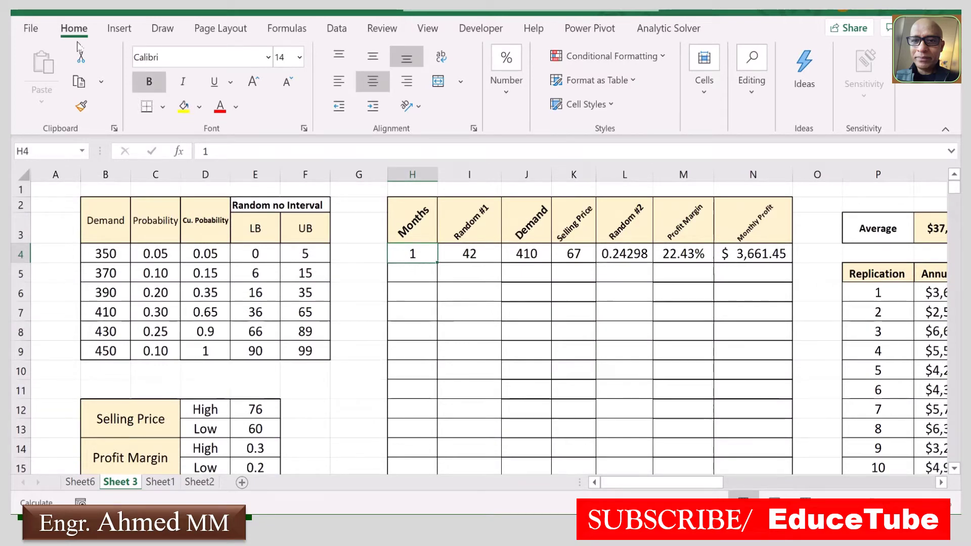
left_click(753, 86)
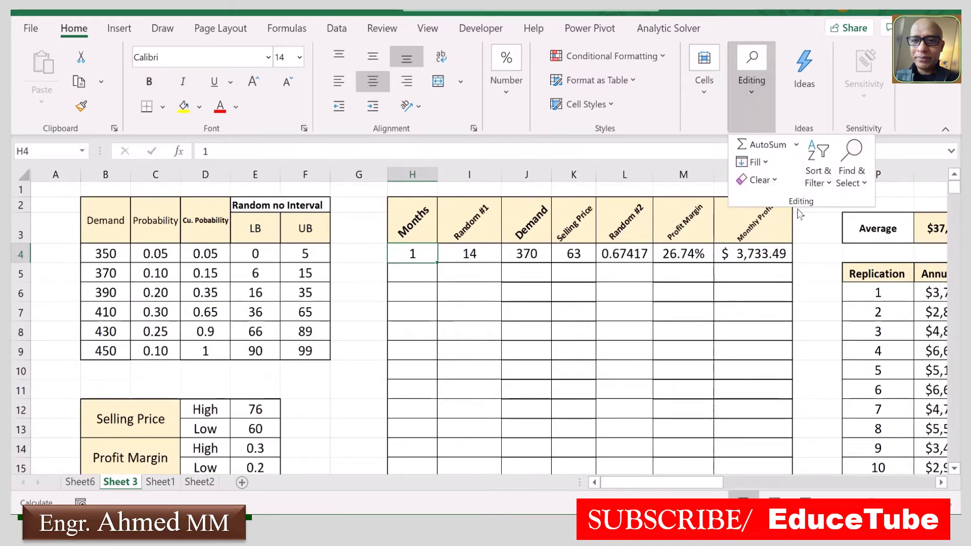
left_click(754, 162)
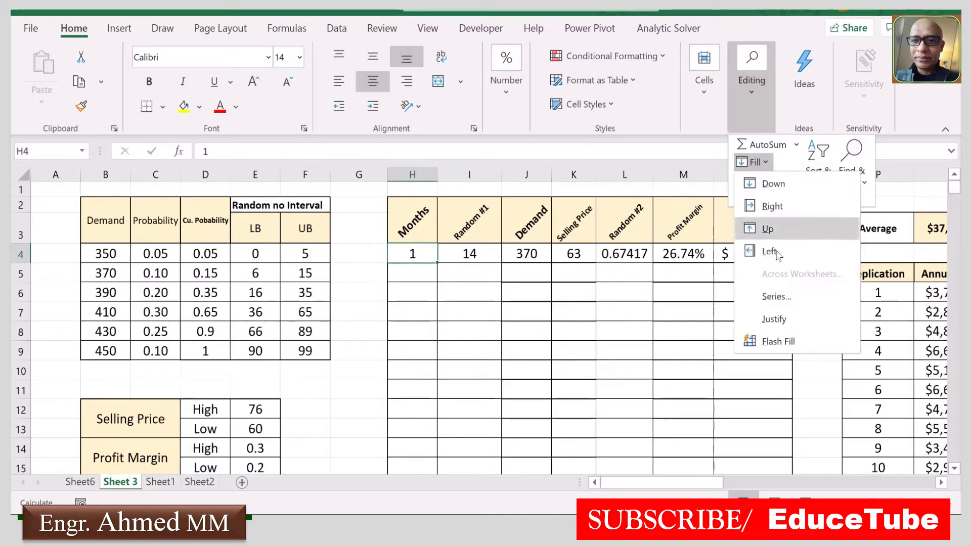
left_click(786, 300)
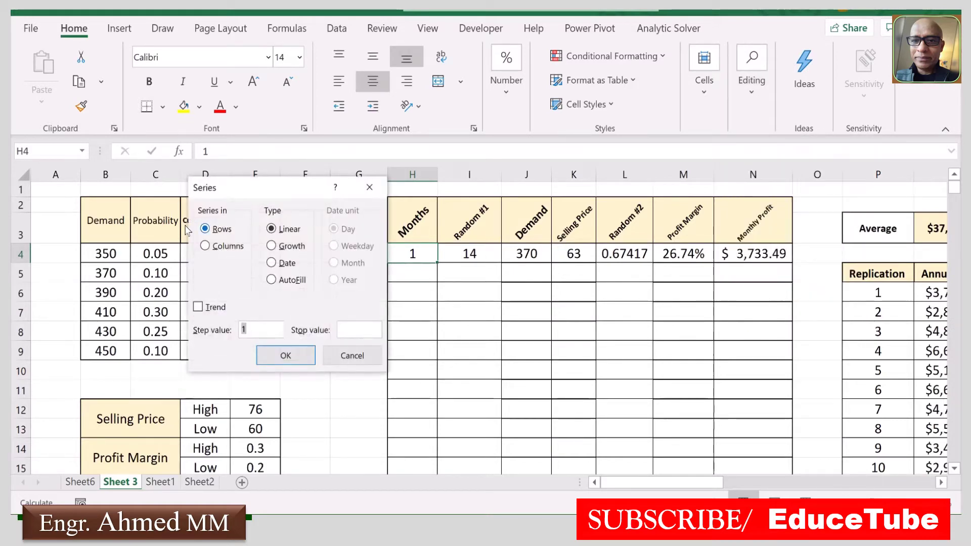
left_click(205, 247)
left_click(355, 329)
type("12")
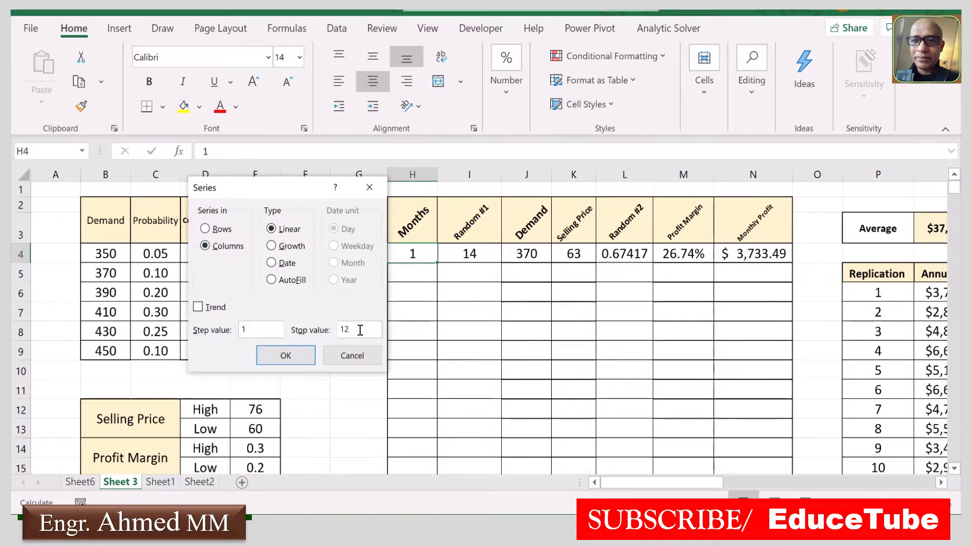
left_click(283, 357)
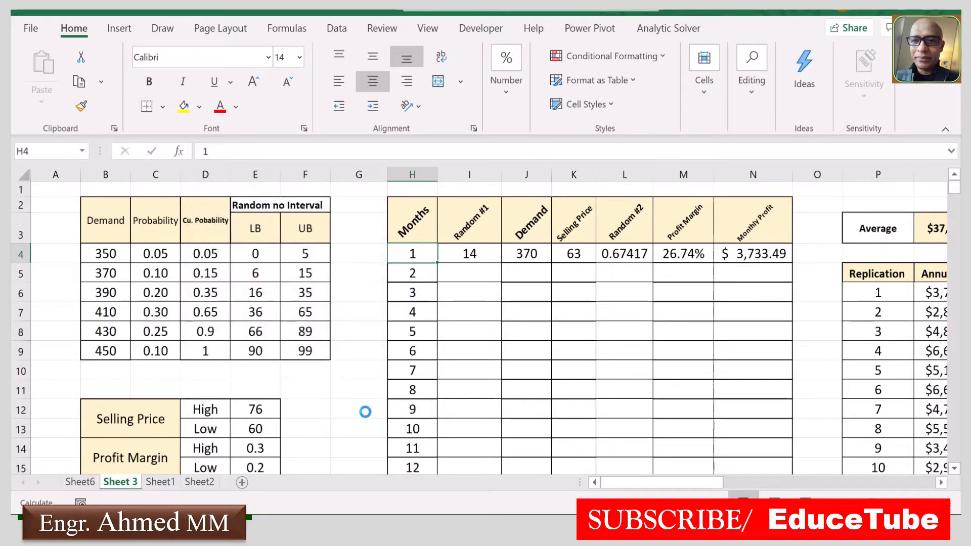
scroll(366, 408, "down", 1)
scroll(424, 332, "up", 1)
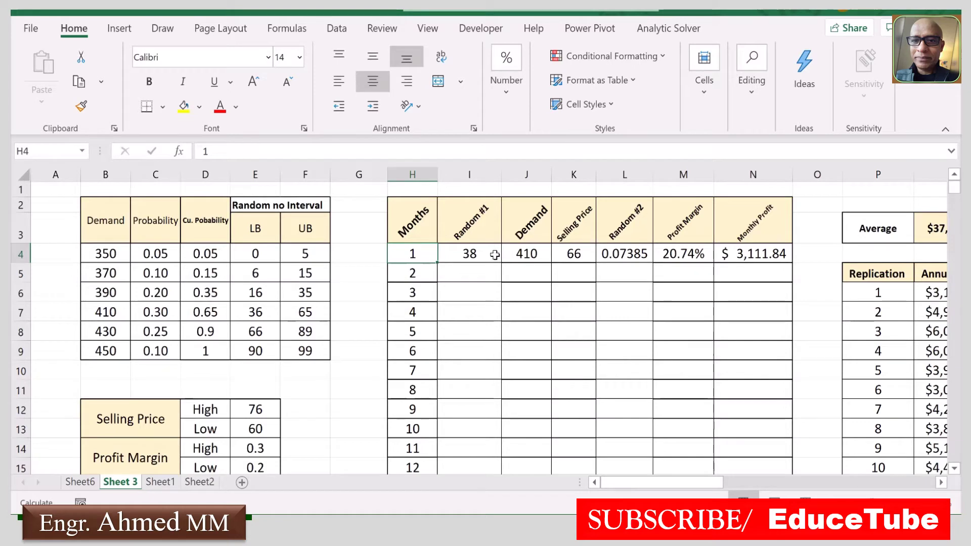
Step: Recalculate the sheet and copy the Random #1 formula =RANDBETWEEN(0,99) from I4 down through month 12
key("F9")
left_click(475, 227)
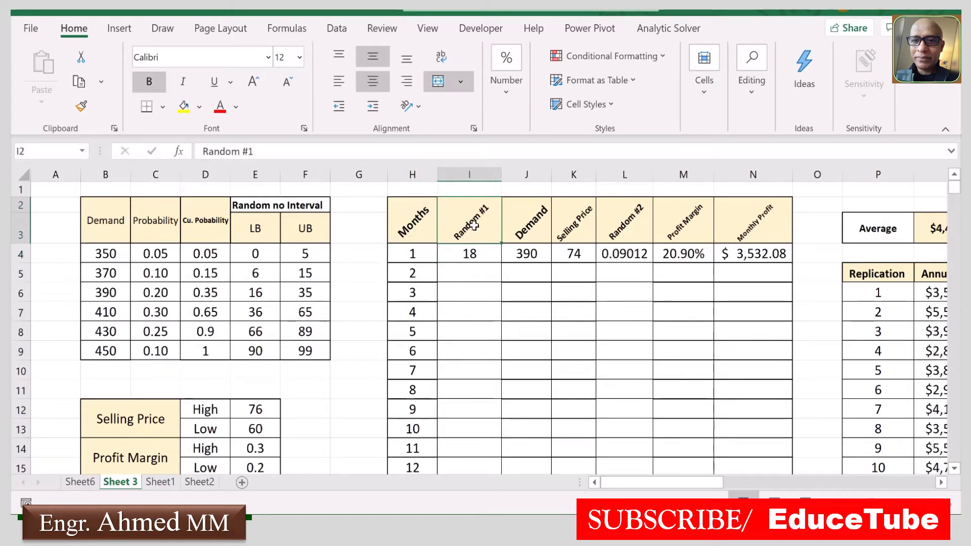
left_click(479, 254)
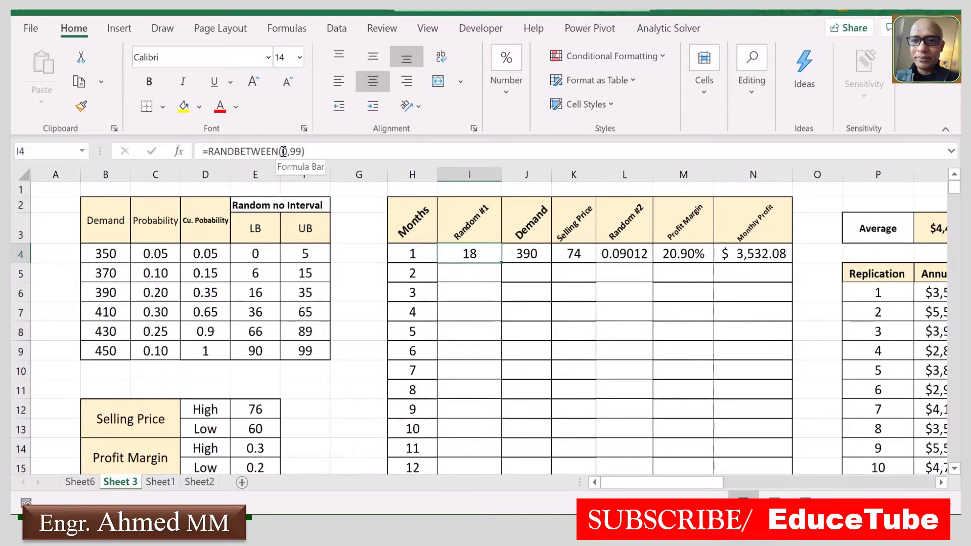
double_click(504, 262)
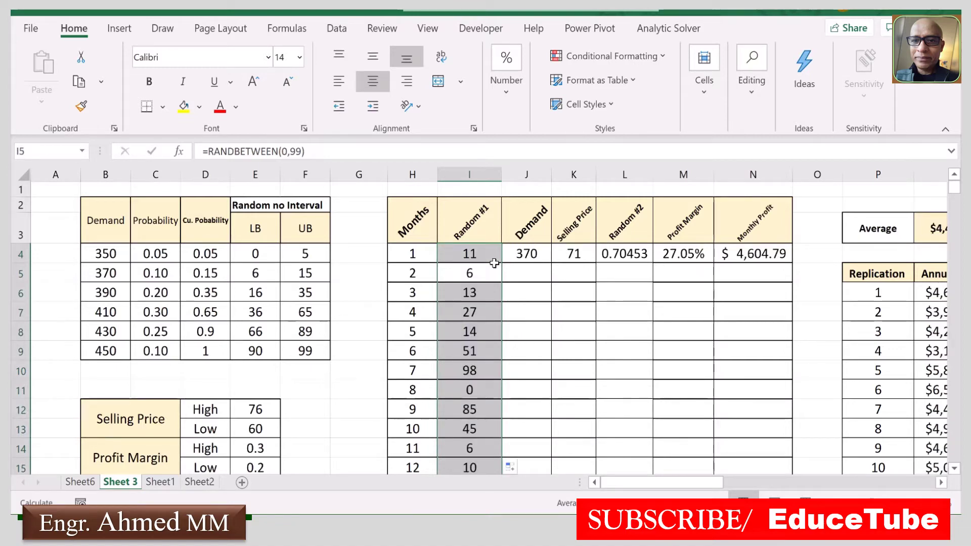
scroll(486, 303, "down", 1)
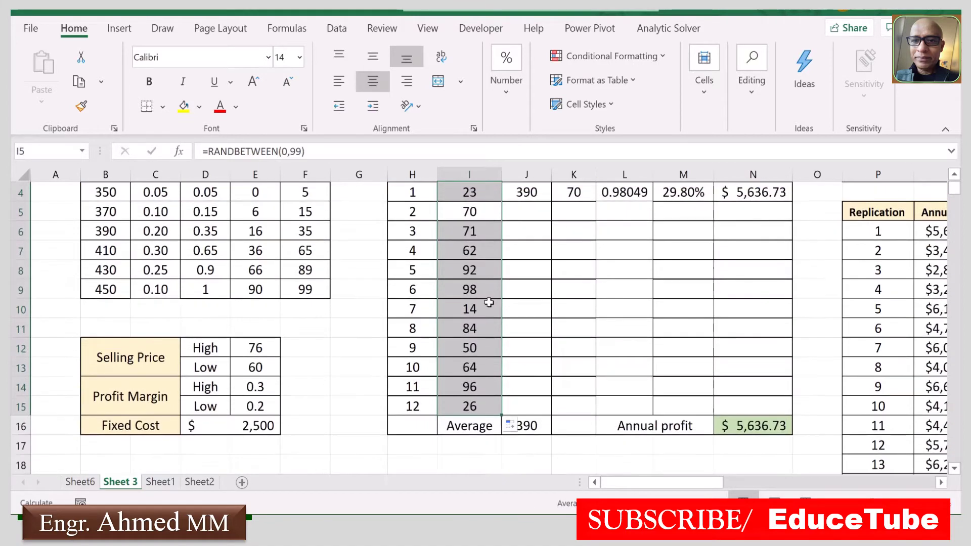
scroll(481, 332, "up", 1)
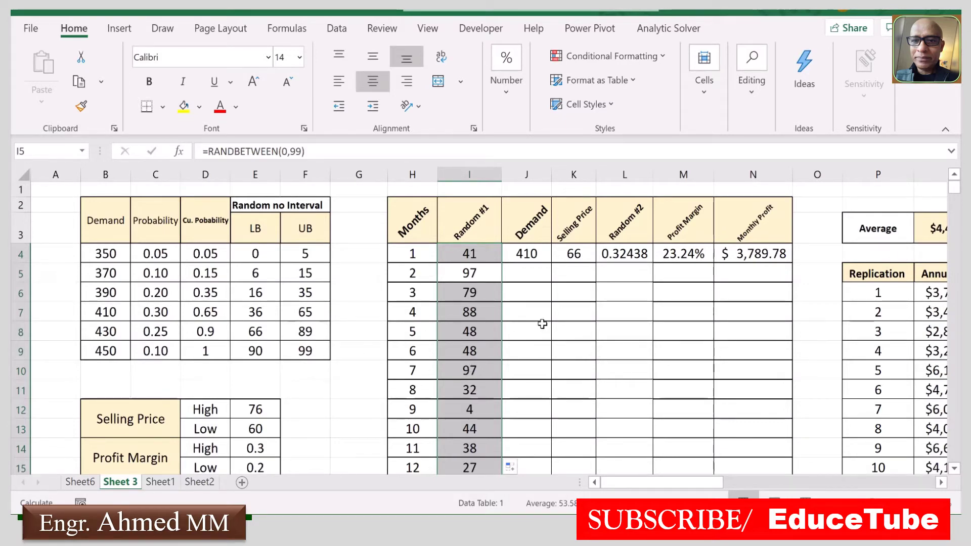
Step: Recalculate the random numbers to test the Demand formula =LOOKUP(I4,$E$4:$E$9,$B$4:$B$9) in J4, and copy it down through month 12
left_click(535, 254)
key("F9")
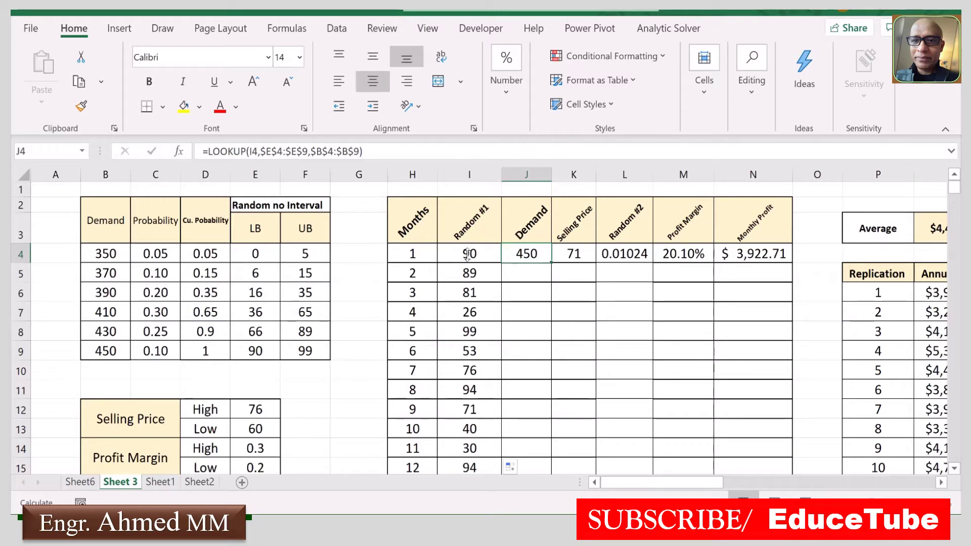
key("F9")
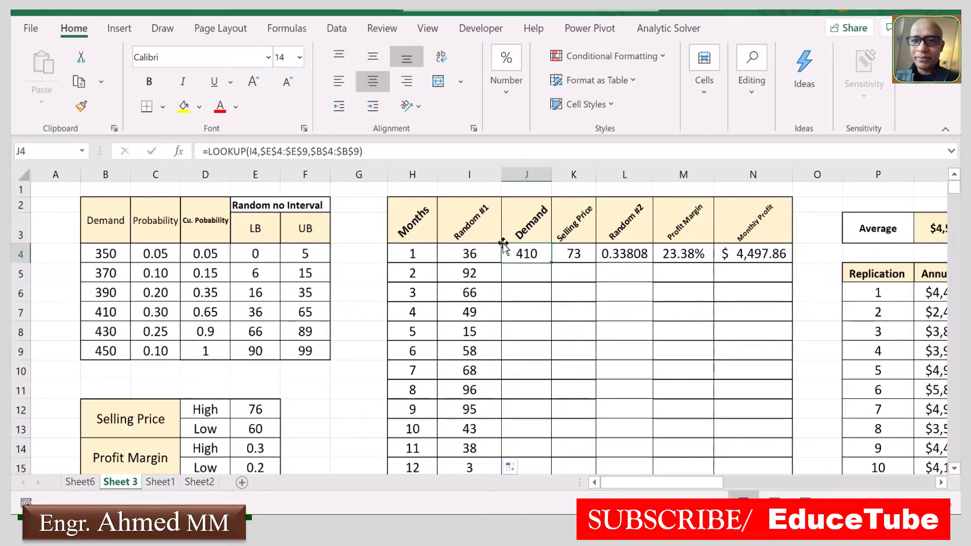
double_click(552, 261)
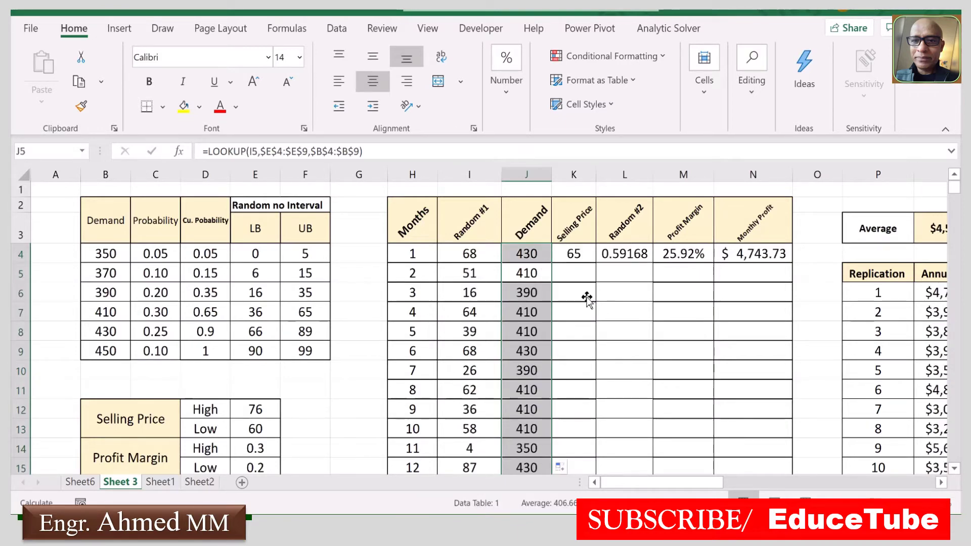
scroll(586, 298, "down", 2)
scroll(582, 303, "up", 1)
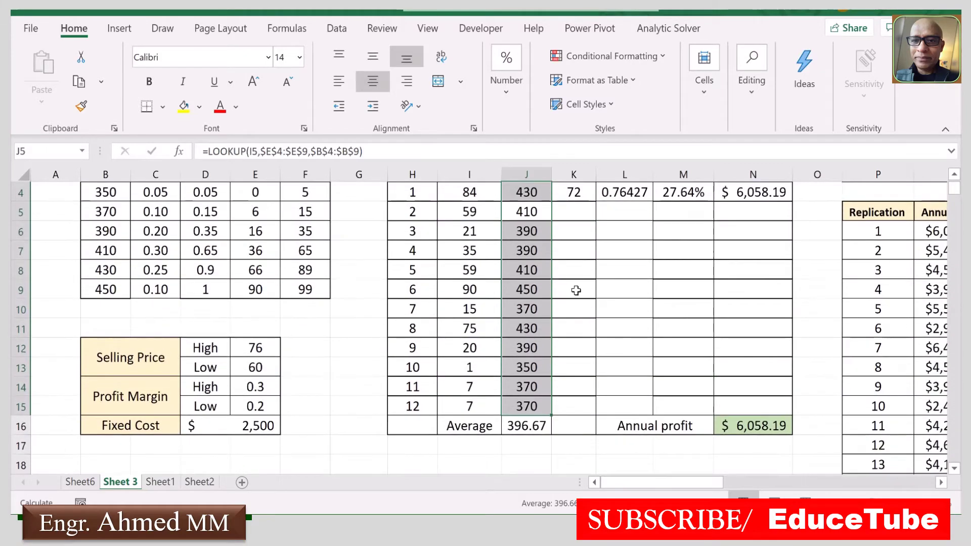
Step: Recalculate the sheet and copy the Selling Price formula =RANDBETWEEN($E$13,$E$12) from K4 down through month 12
scroll(559, 294, "up", 1)
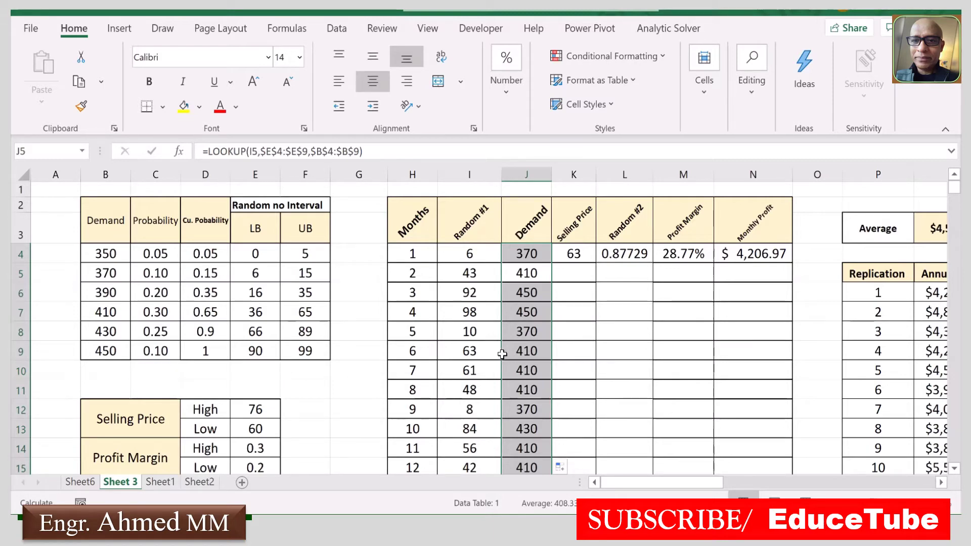
key("F9")
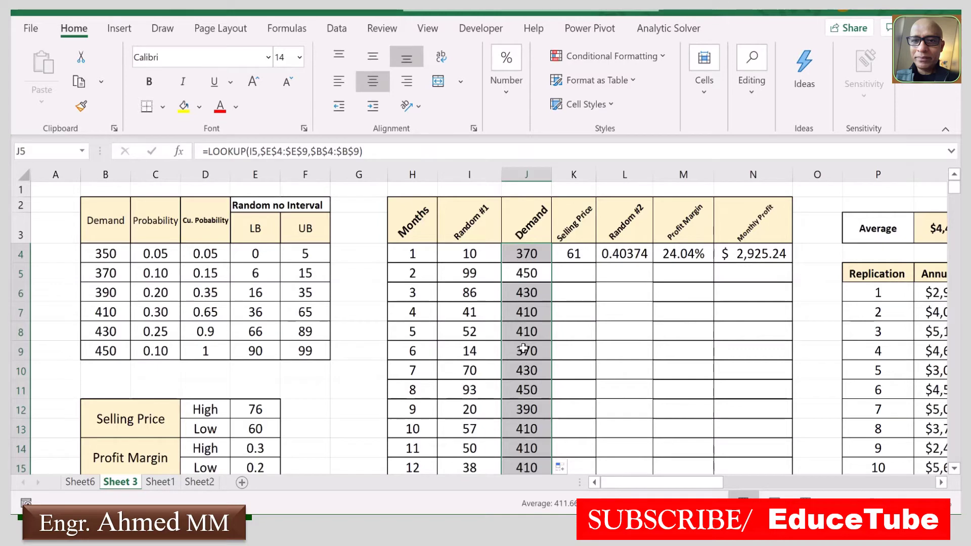
left_click(578, 254)
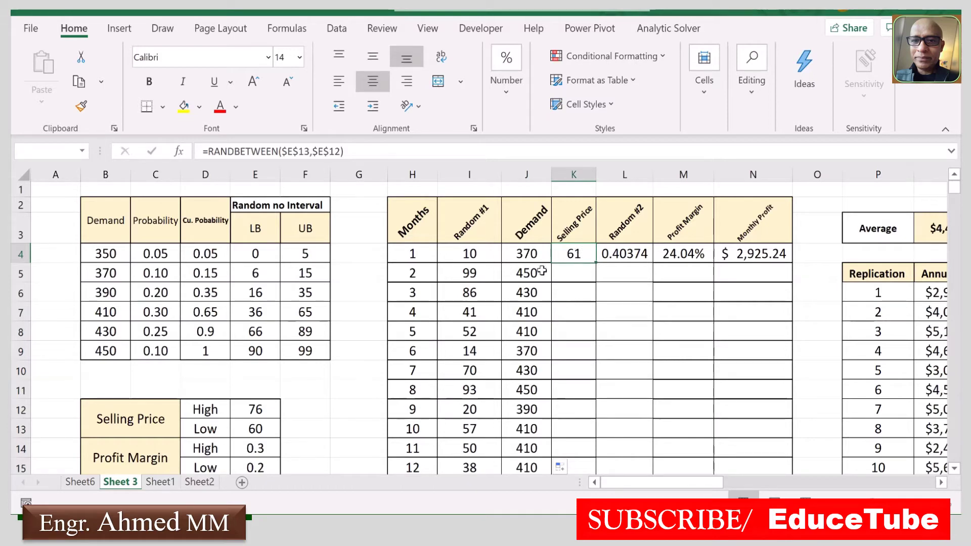
left_click(462, 255)
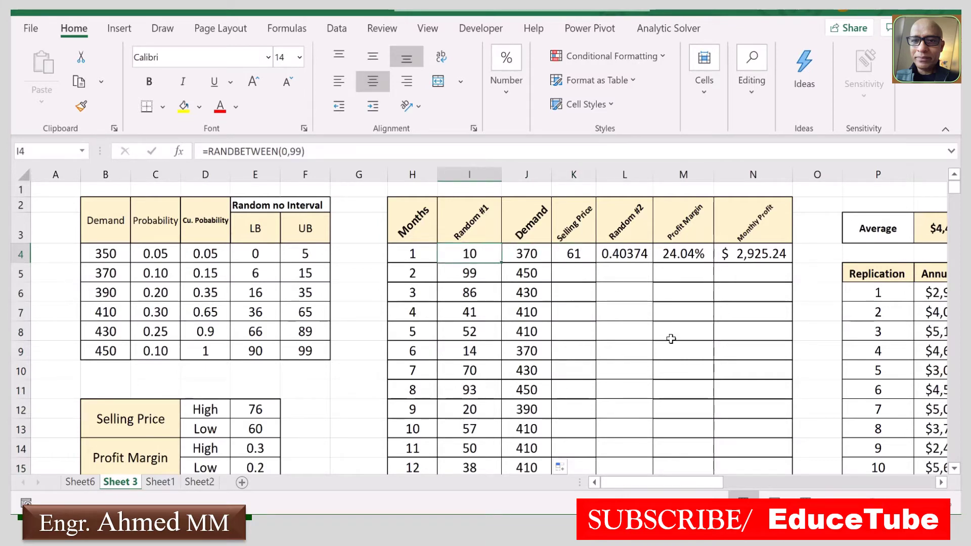
left_click(575, 254)
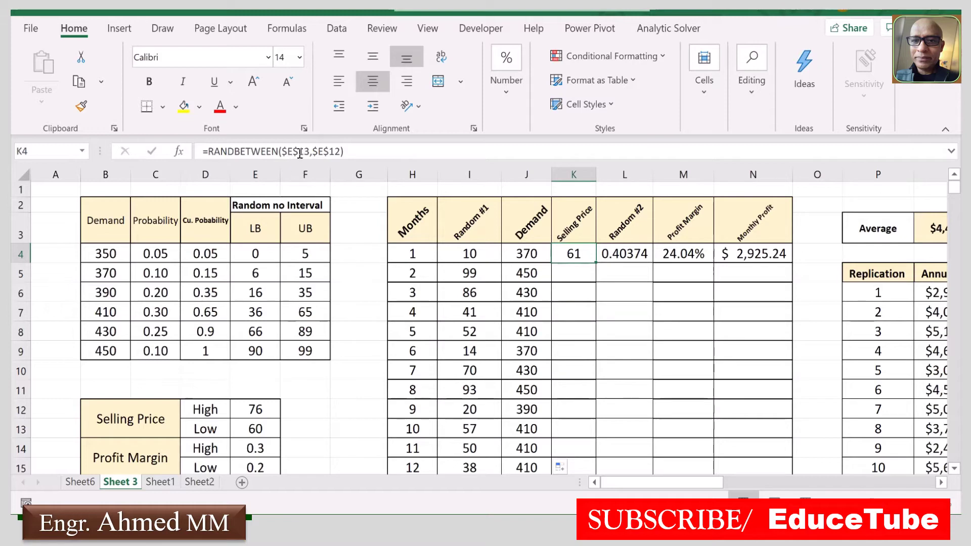
double_click(595, 263)
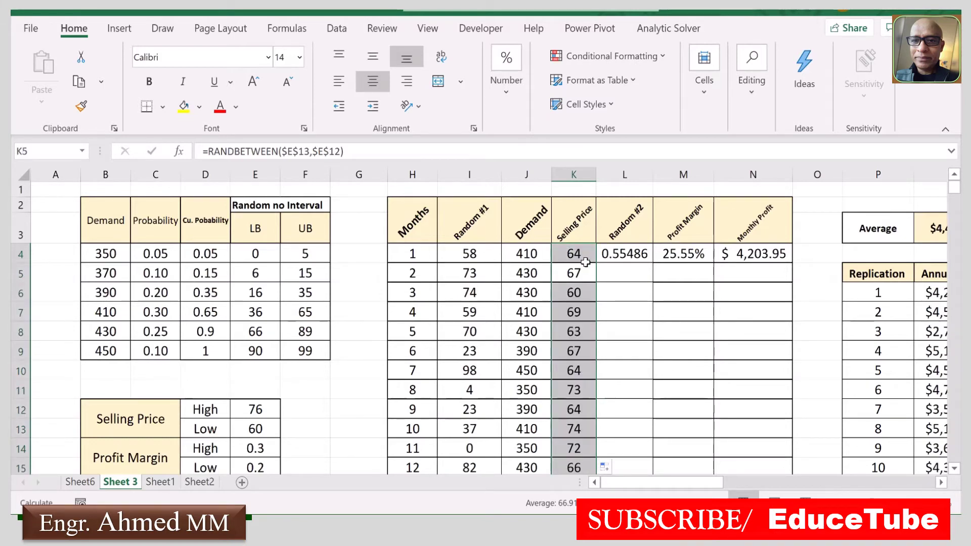
scroll(590, 328, "down", 1)
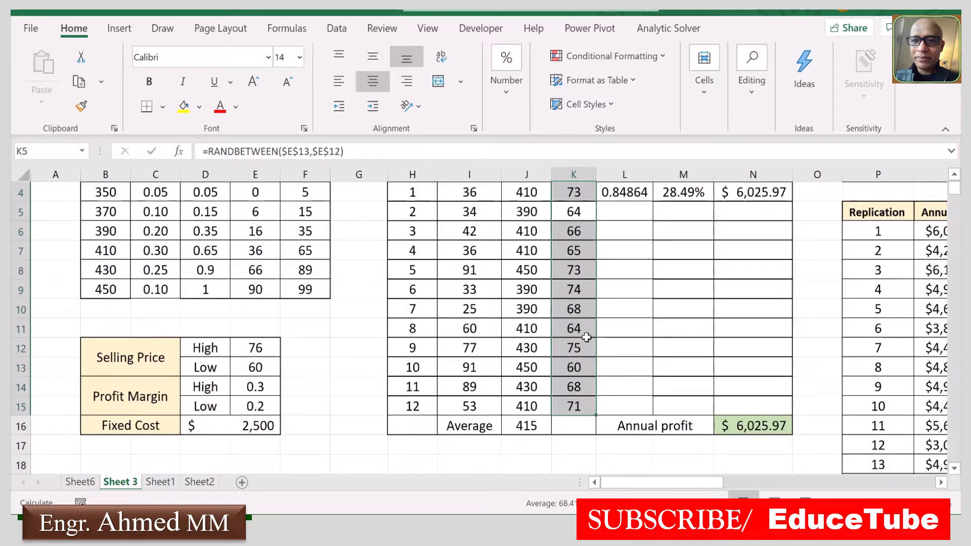
scroll(587, 334, "up", 1)
scroll(581, 339, "down", 1)
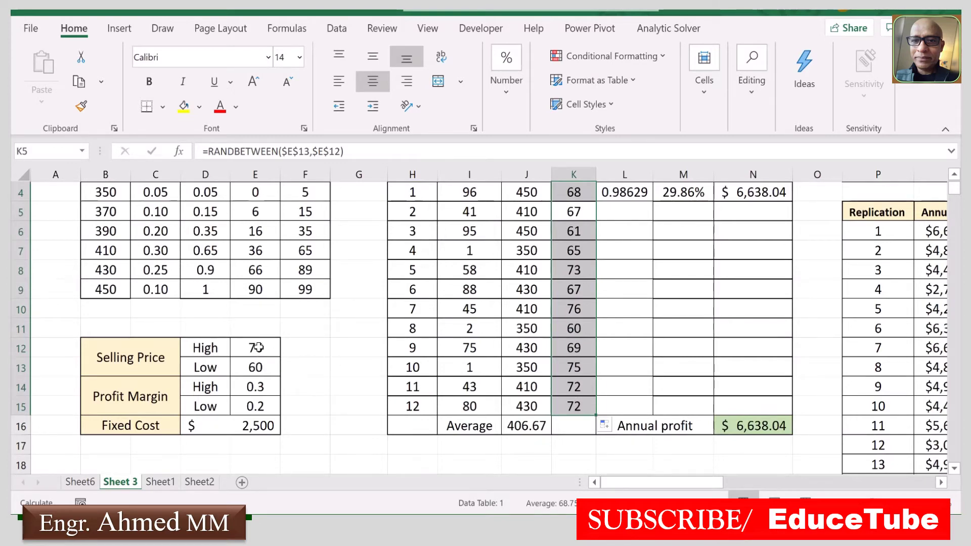
scroll(578, 386, "up", 1)
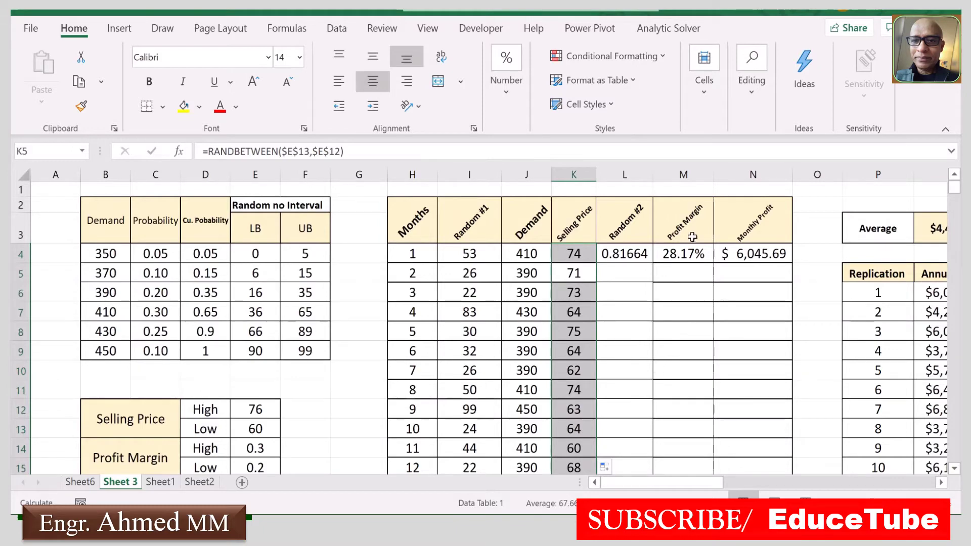
Step: Recalculate the sheet and copy the Random #2 formula =RAND() from L4 down through month 12
left_click(688, 254)
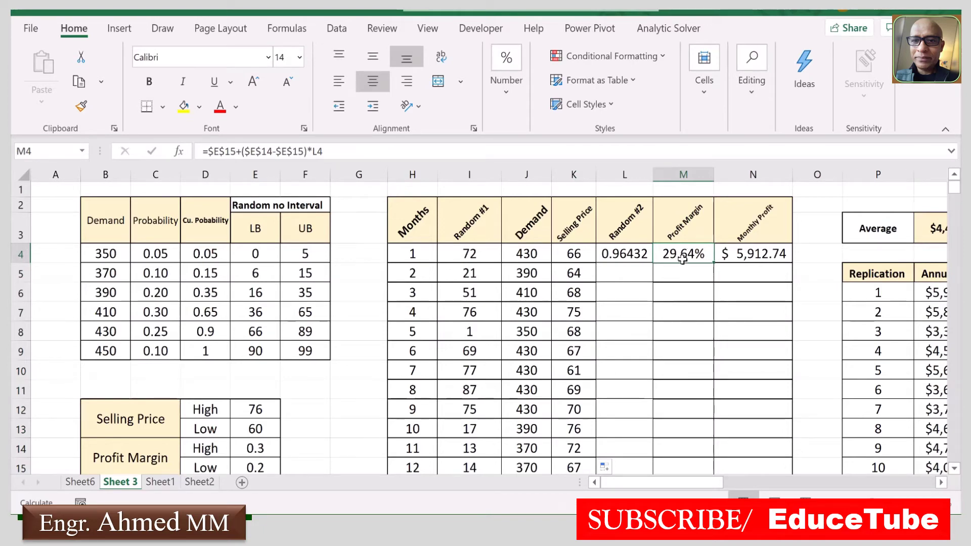
left_click(621, 253)
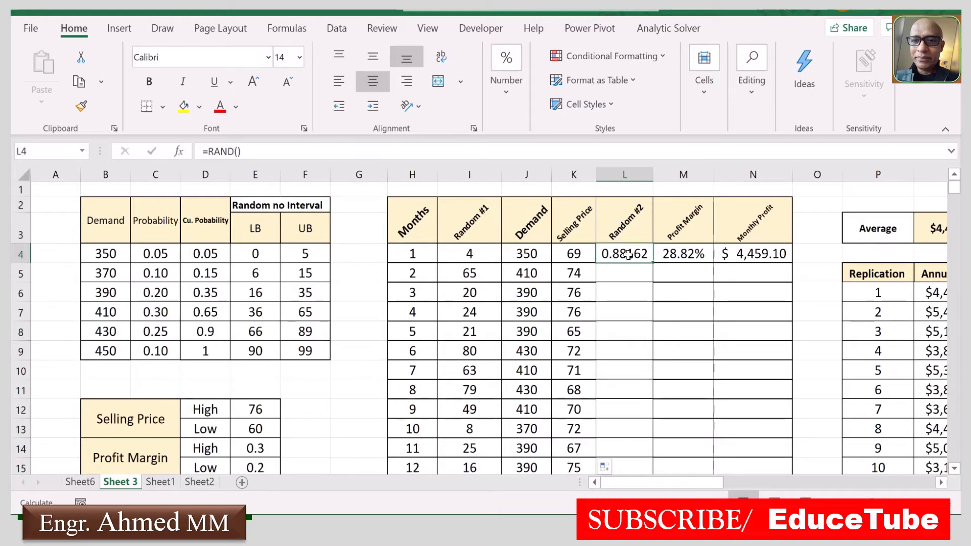
key("F9")
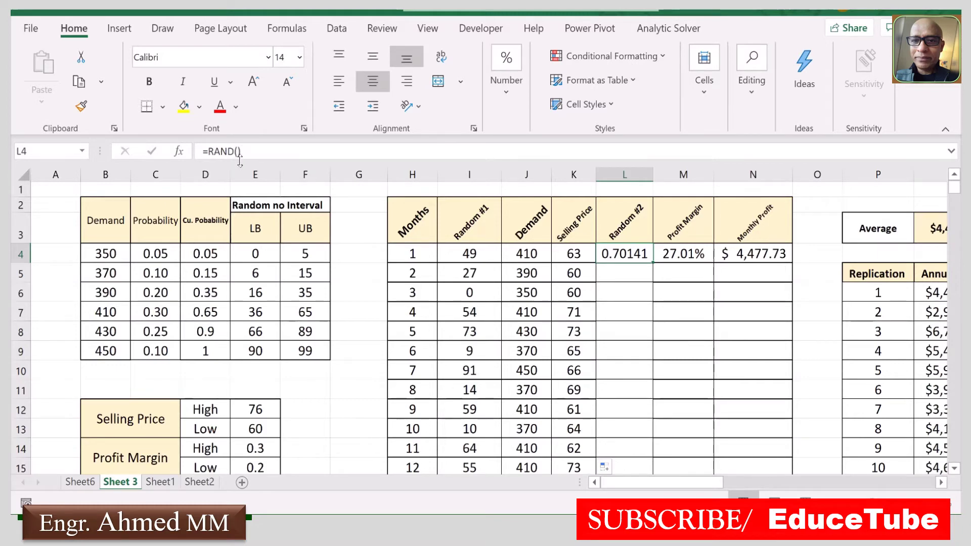
double_click(653, 262)
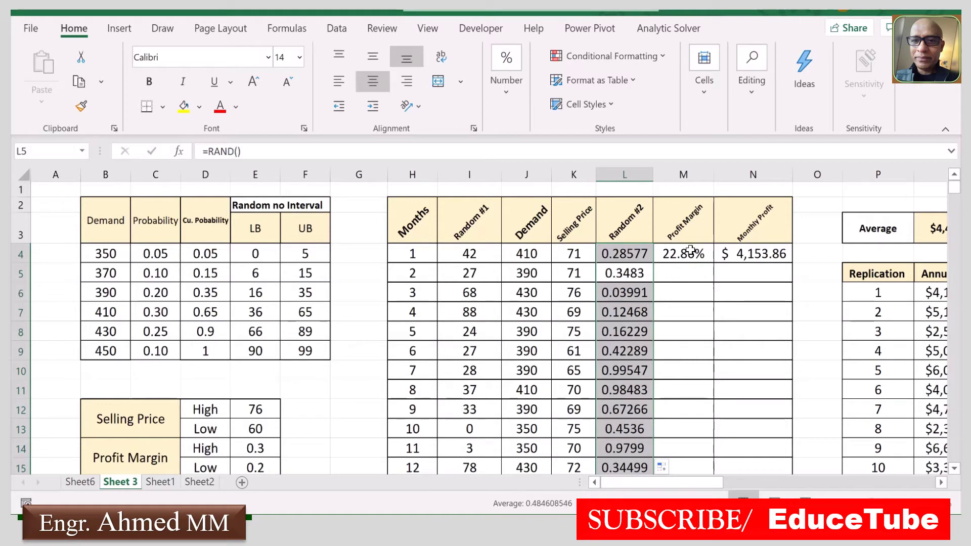
Step: Consult the profit margin assumptions on Sheet6, and copy the Profit Margin formula =$E$15+($E$14-$E$15)*L4 from M4 on Sheet 3 down through month 12
left_click(81, 482)
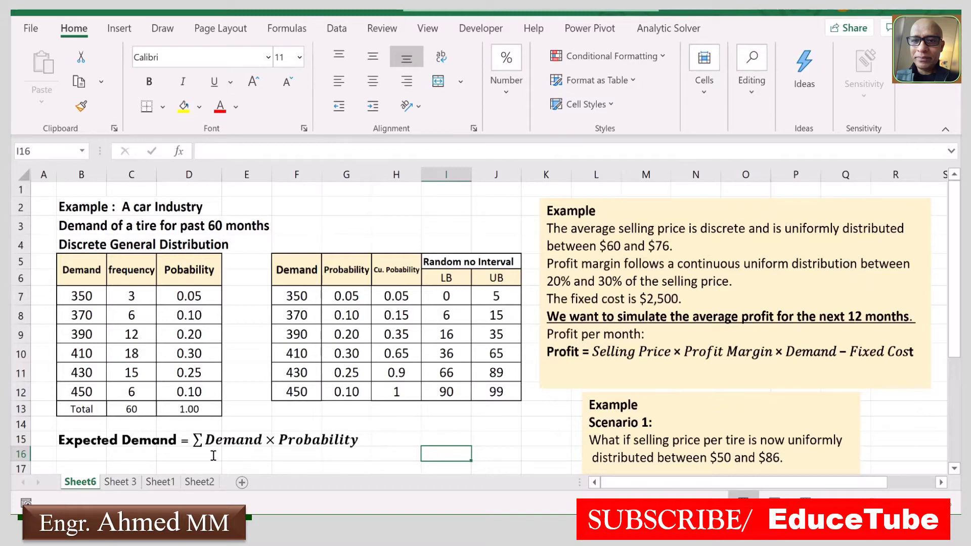
left_click(124, 483)
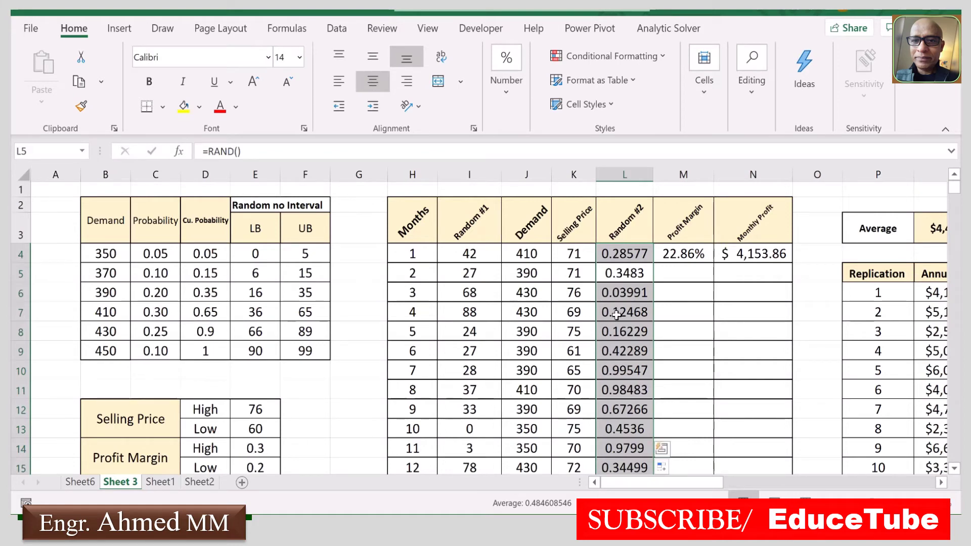
left_click(695, 254)
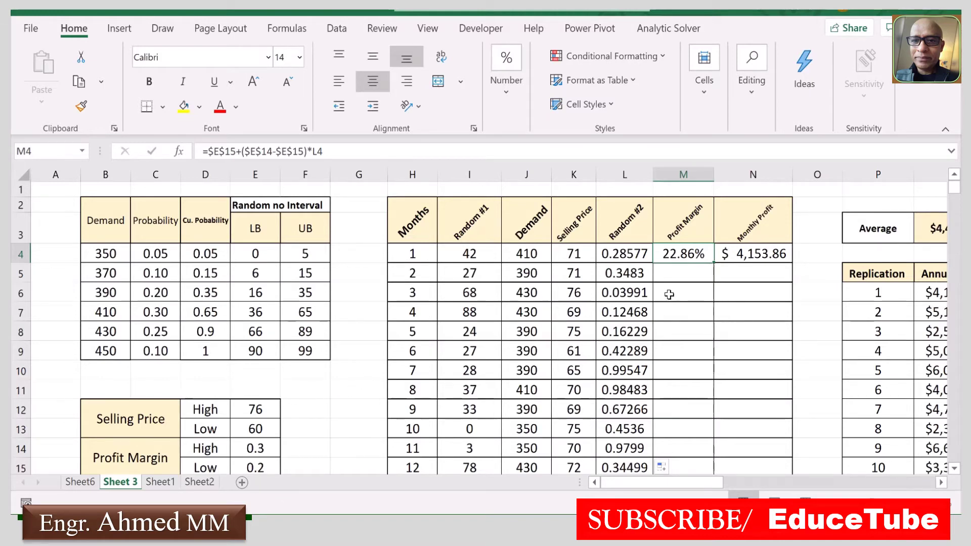
double_click(714, 263)
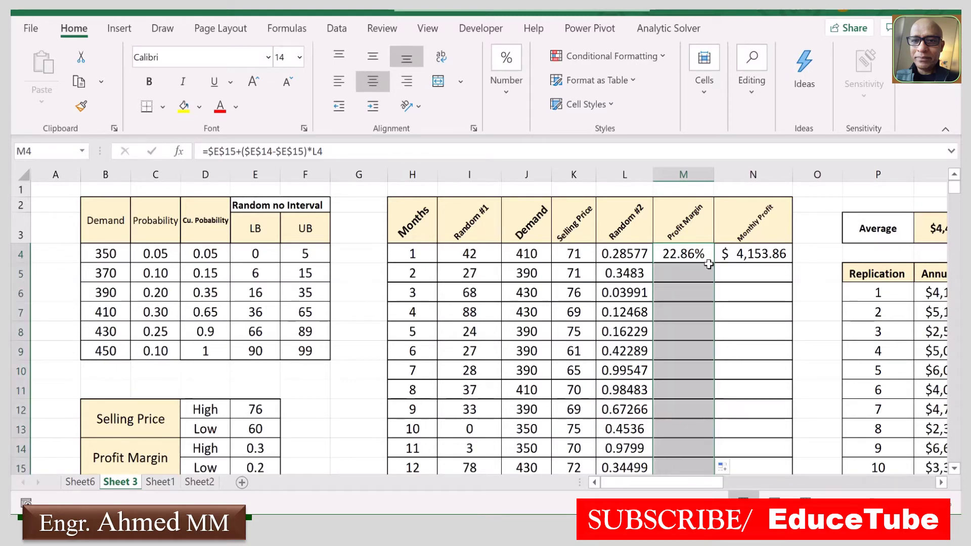
key("Return")
scroll(687, 324, "down", 1)
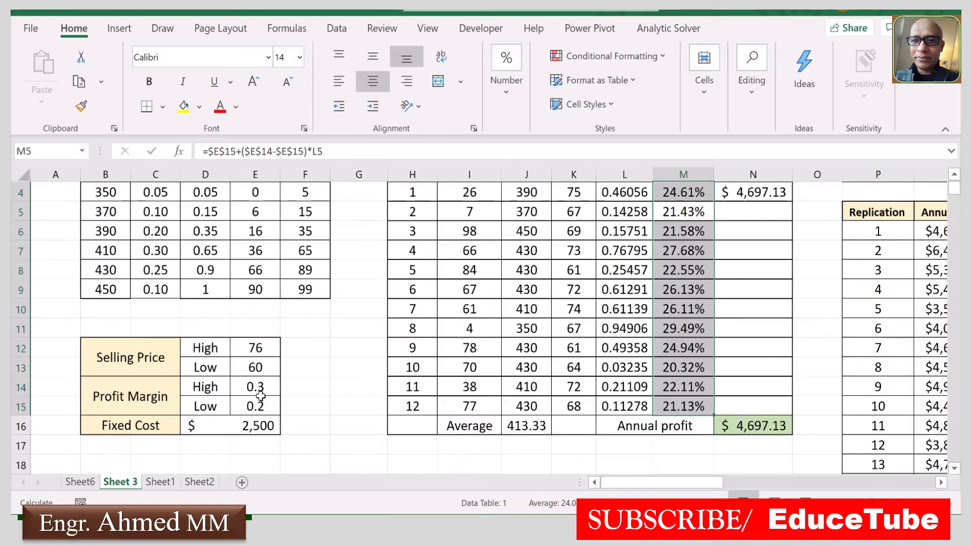
scroll(691, 380, "up", 1)
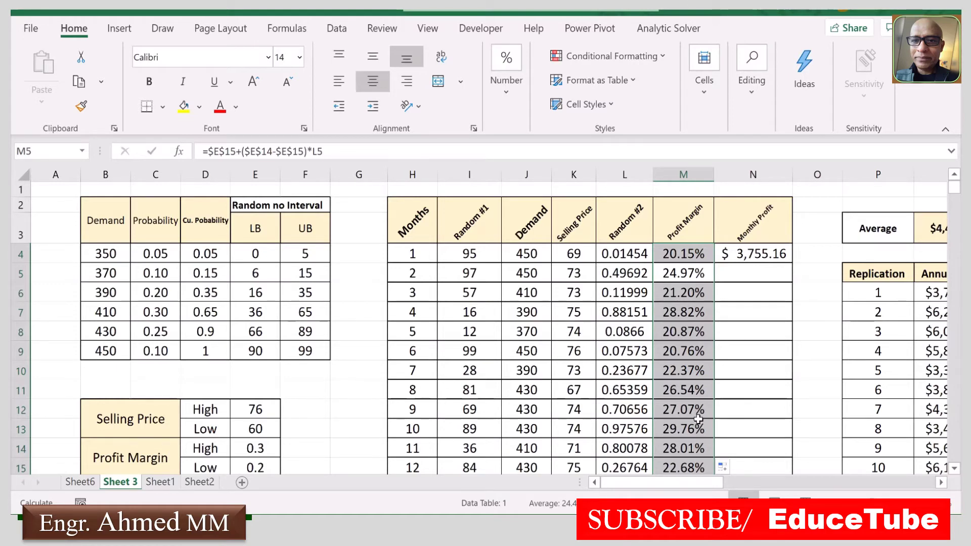
Step: Compare the Monthly Profit formula in N4 on Sheet 3 with the profit equation on Sheet6, and recalculate the random numbers
left_click(769, 253)
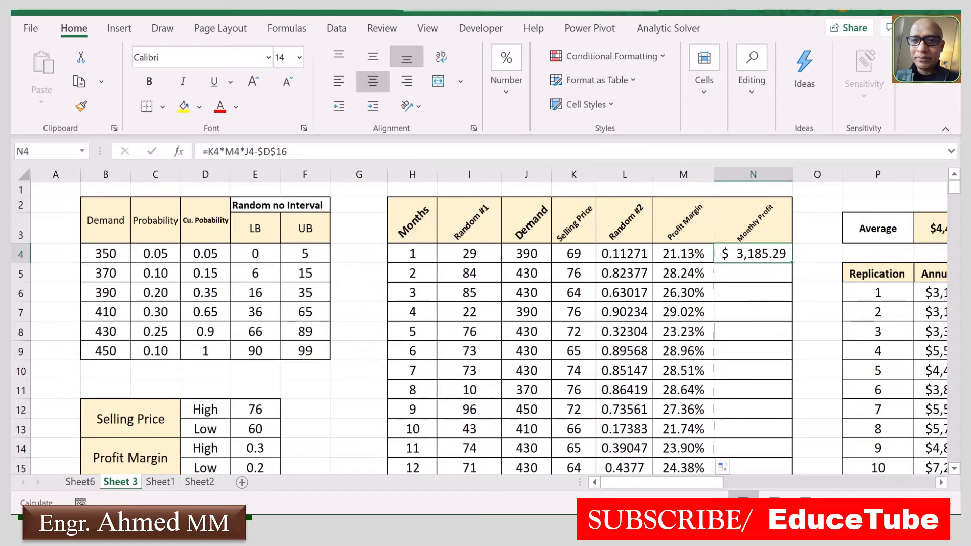
left_click(80, 482)
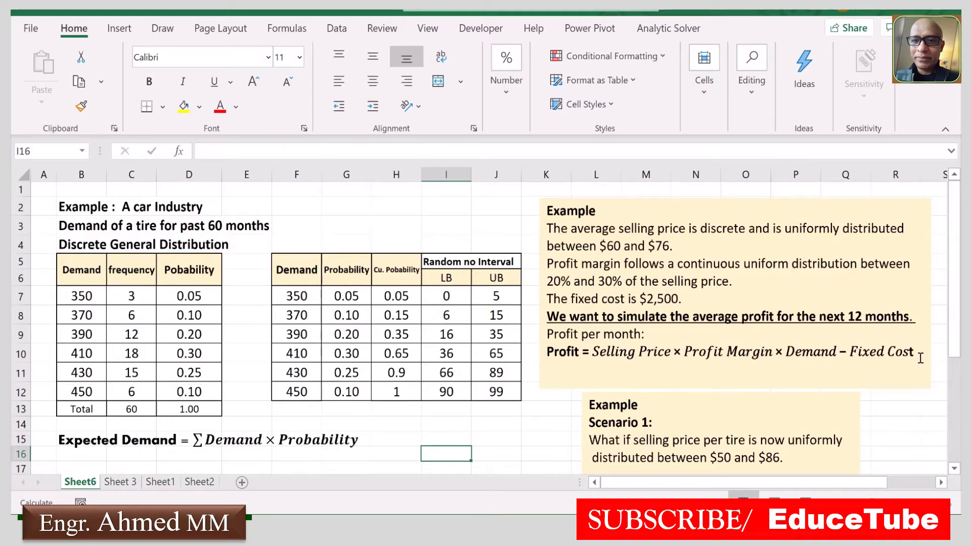
left_click(120, 482)
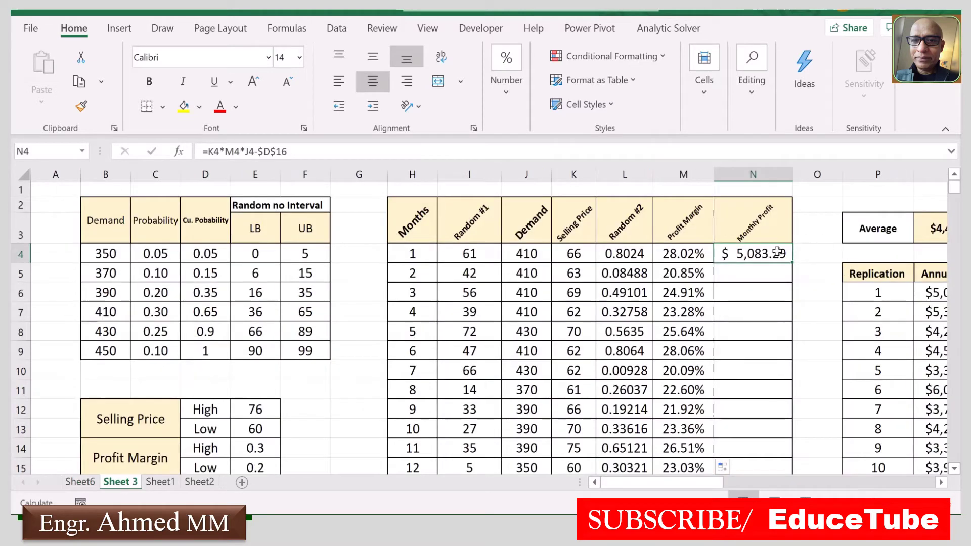
key("F9")
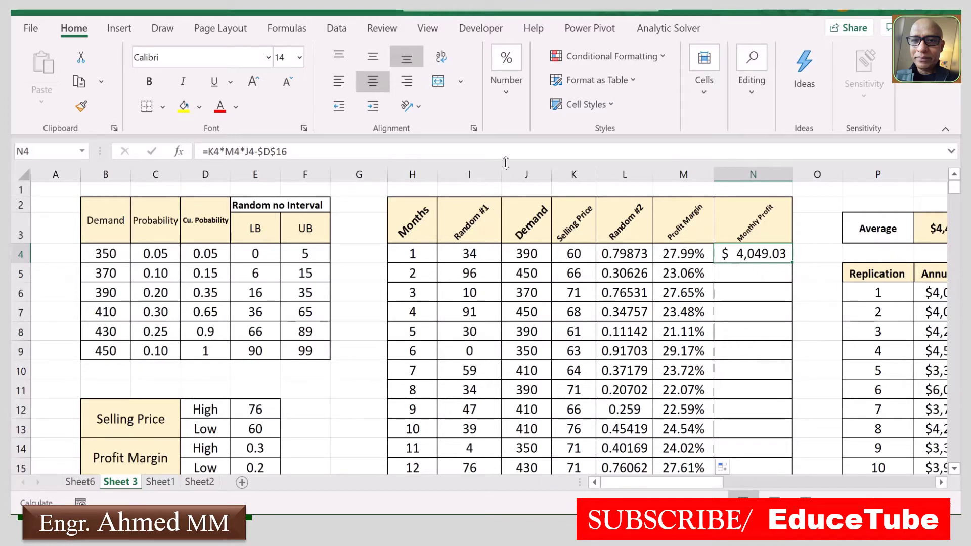
key("F9")
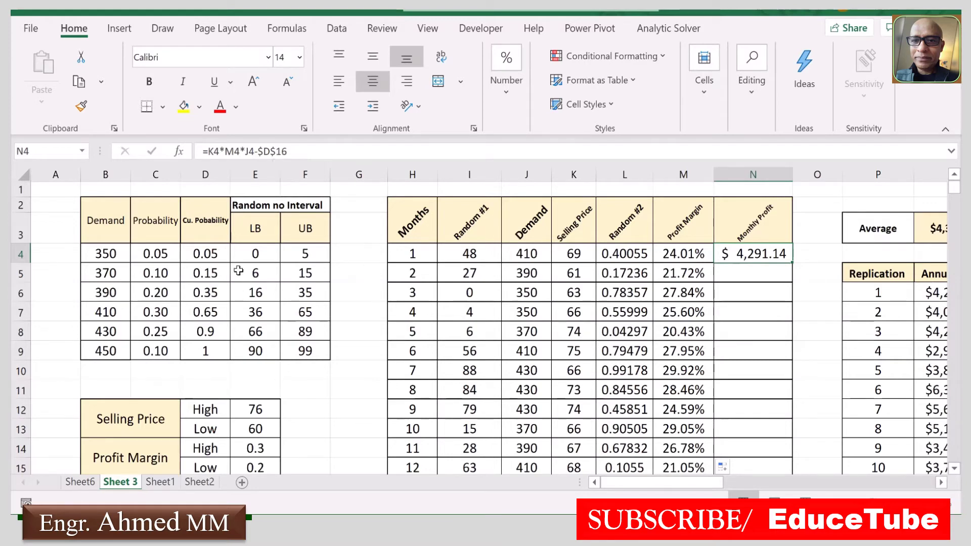
Step: Recheck the inputs and the Sheet6 problem statement, and copy the Monthly Profit formula =K4*M4*J4-$D$16 from N4 down through month 12
scroll(314, 412, "down", 1)
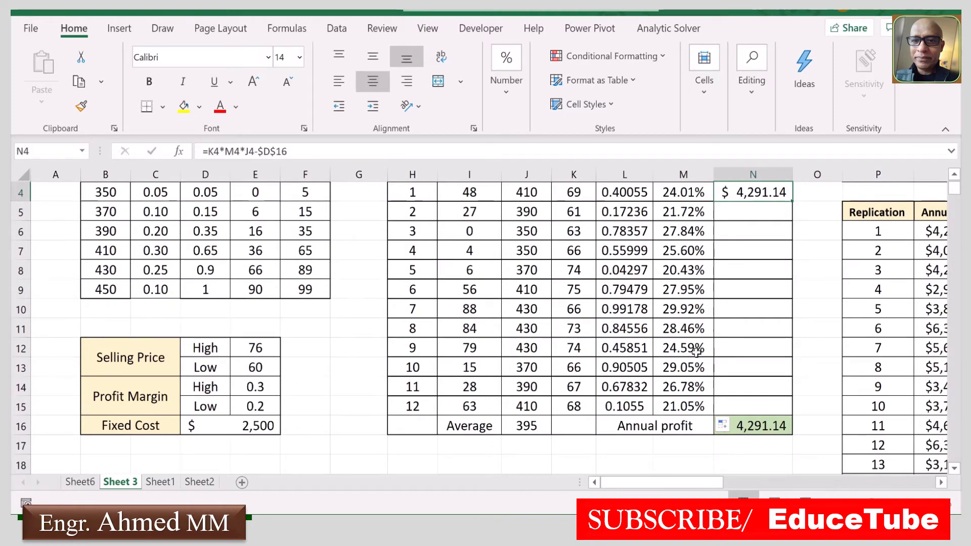
scroll(779, 283, "up", 1)
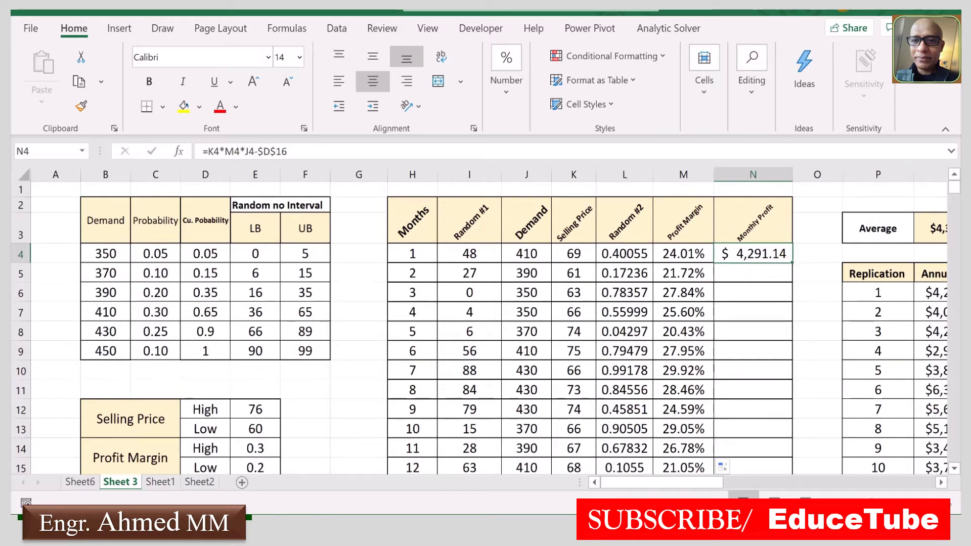
left_click(81, 483)
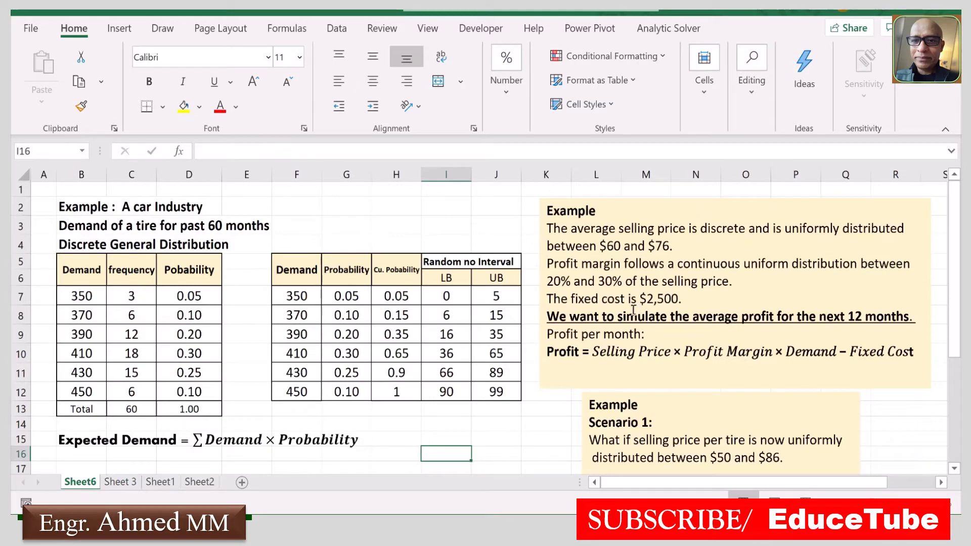
left_click(125, 483)
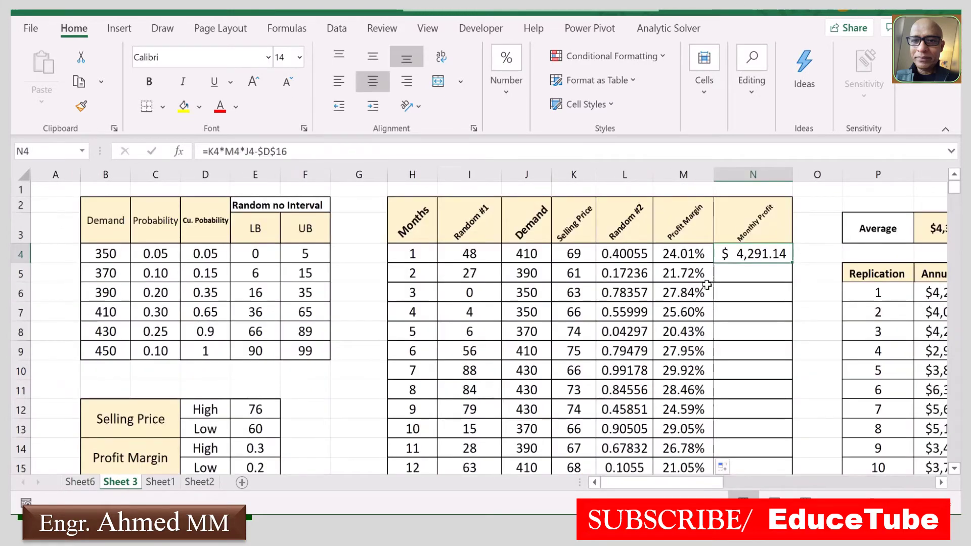
double_click(792, 264)
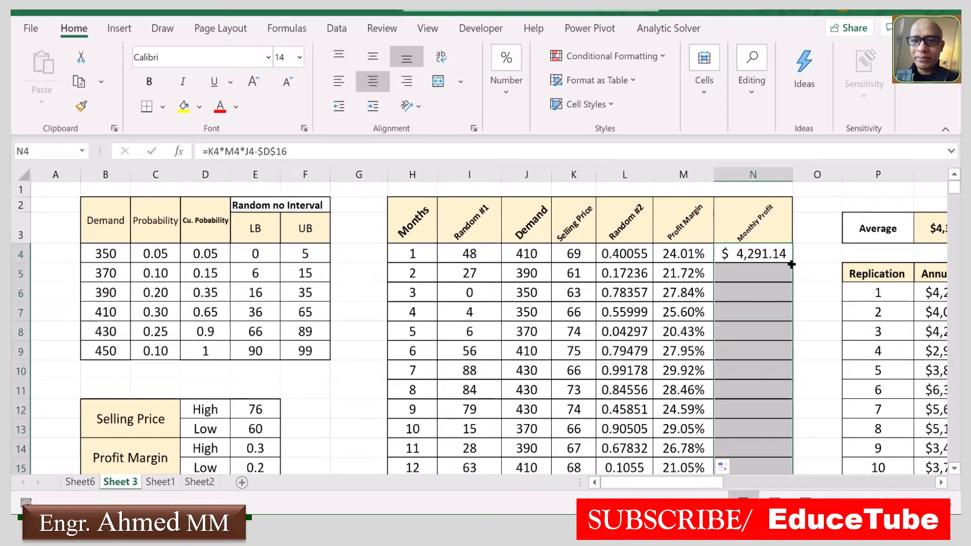
key("Return")
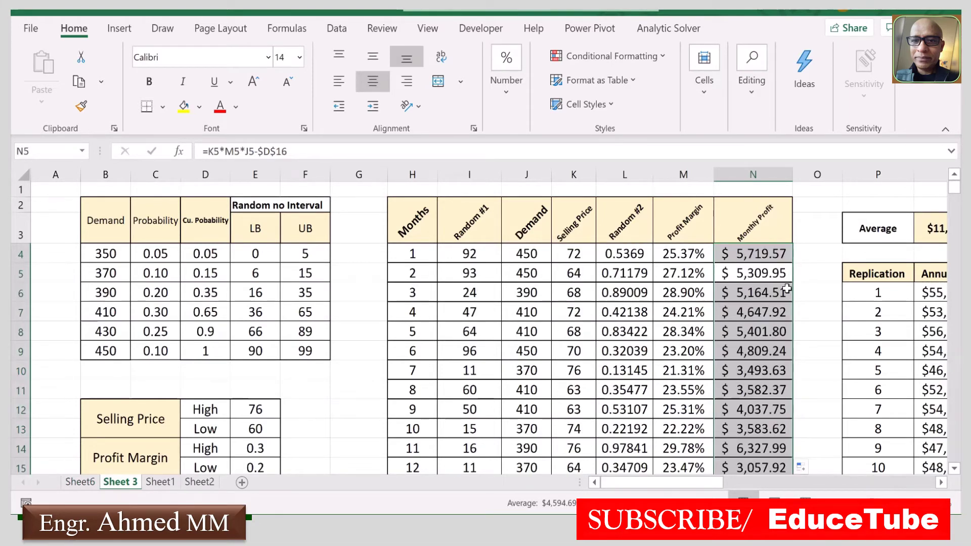
scroll(785, 291, "down", 1)
scroll(549, 301, "up", 1)
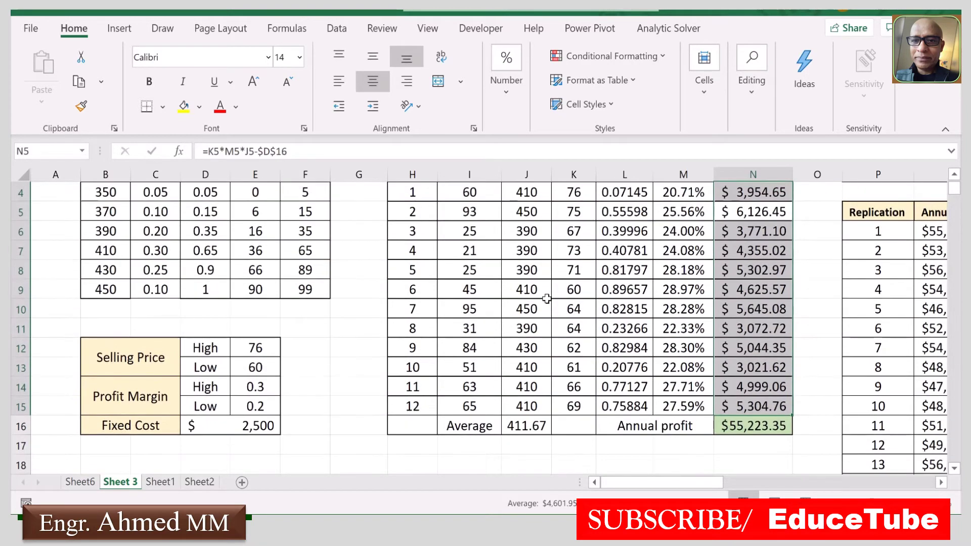
Step: Review the completed monthly simulation, its annual profit and the replication table, and recalculate the random numbers
scroll(546, 296, "up", 3)
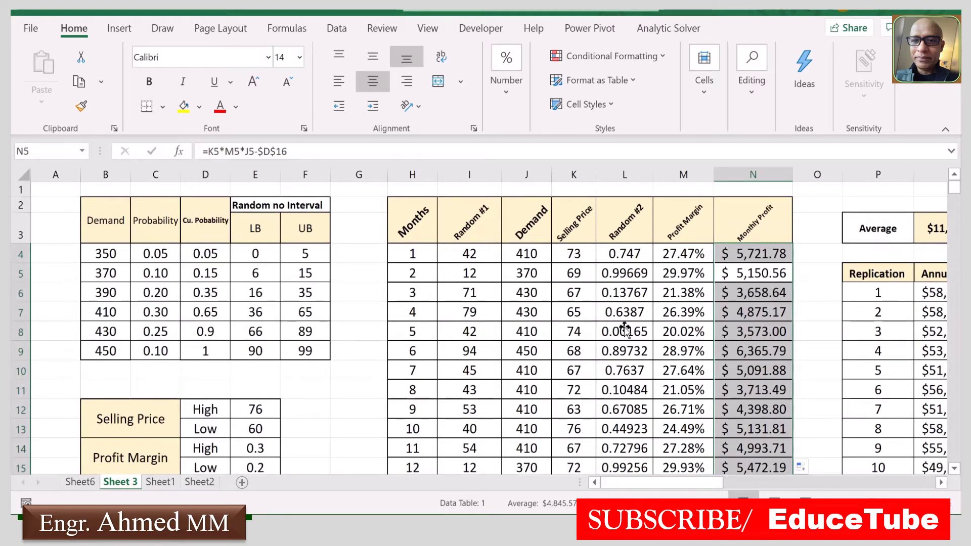
scroll(716, 369, "down", 2)
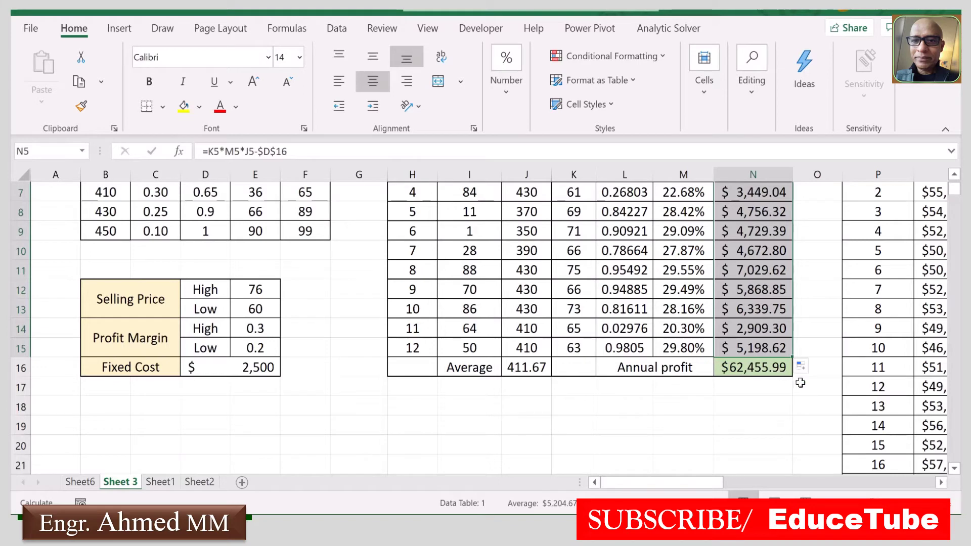
scroll(773, 401, "up", 1)
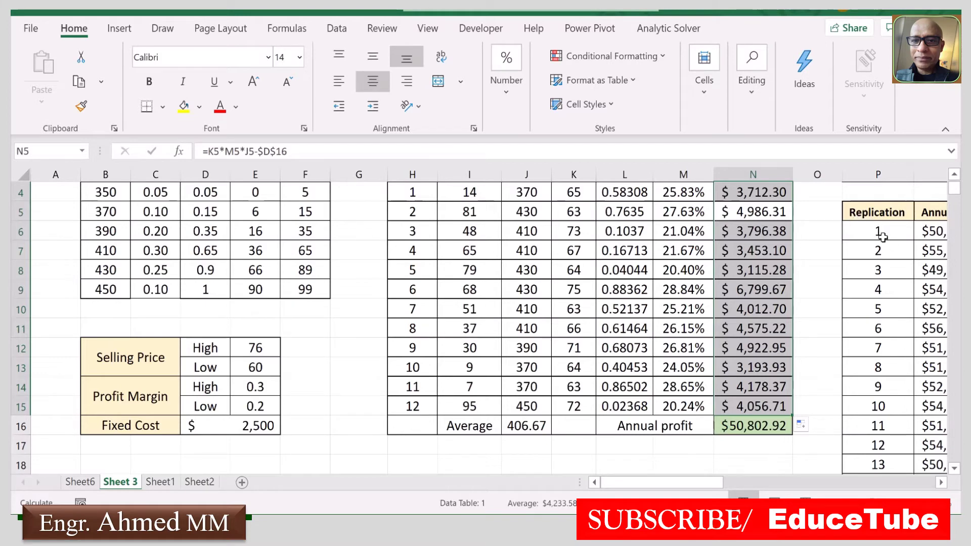
key("F9")
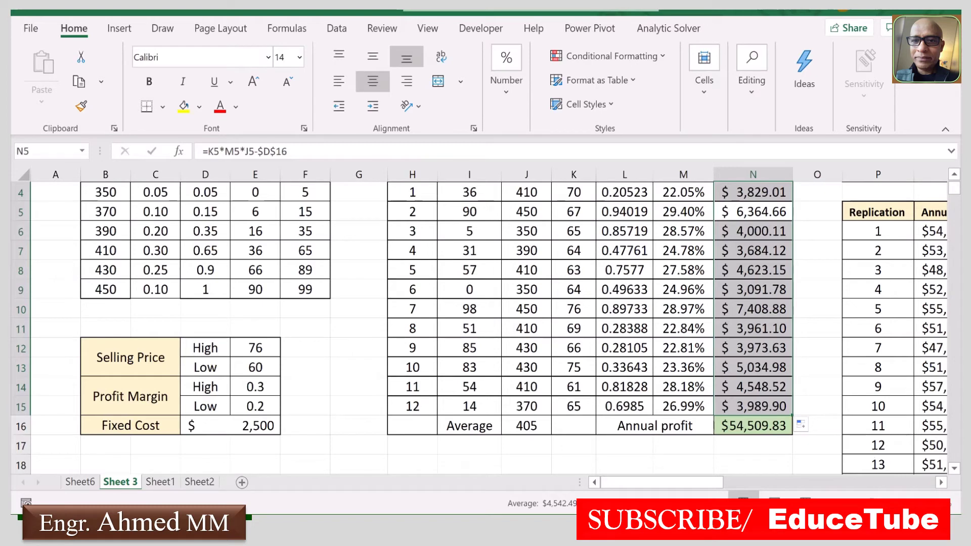
Step: Clear replication numbers 2 to 1000 and their annual profits from P7:Q1005 in the replication table
left_click_drag(717, 480, 764, 480)
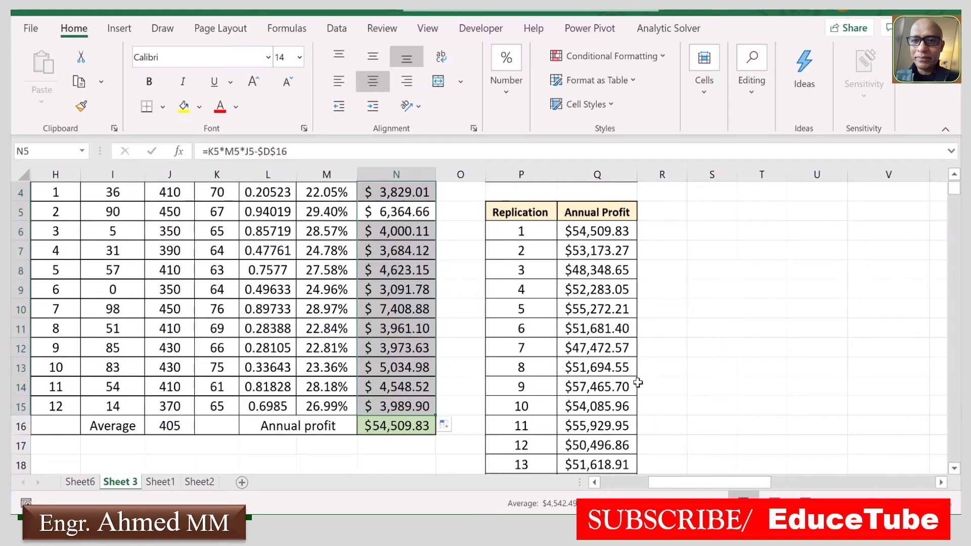
left_click(707, 283)
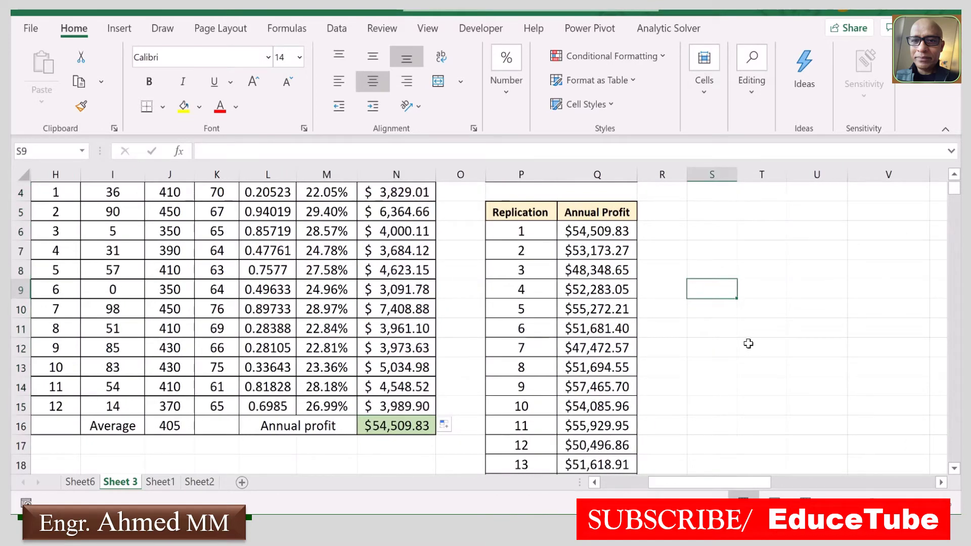
scroll(745, 341, "up", 1)
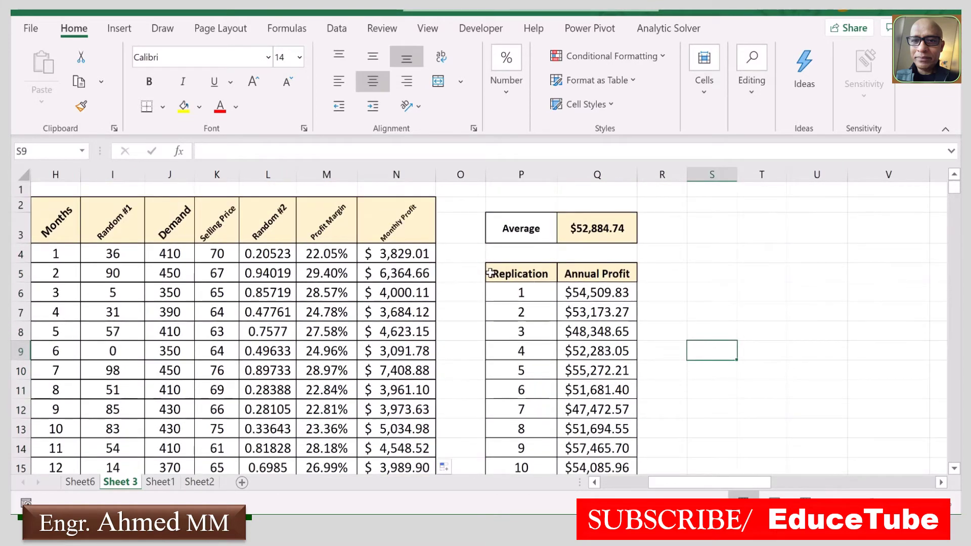
left_click(518, 292)
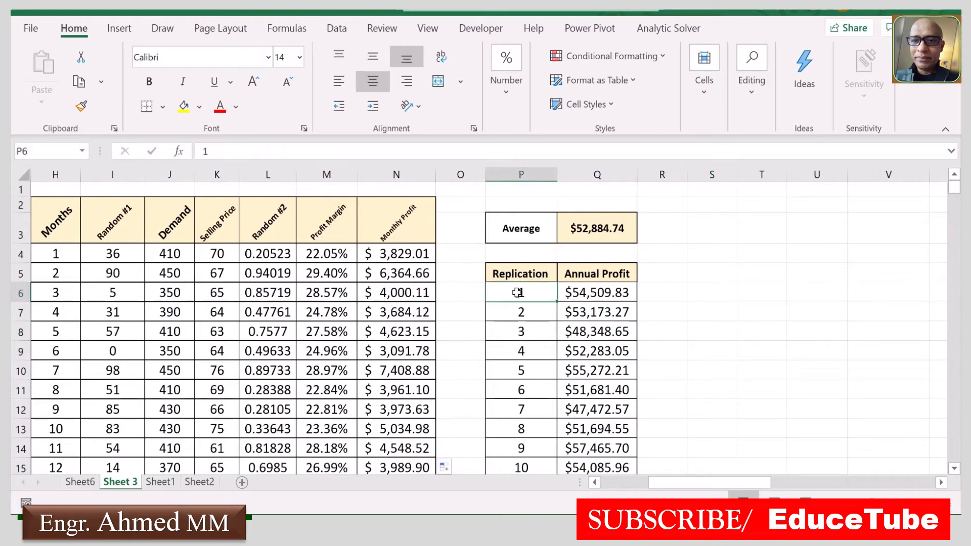
scroll(754, 334, "down", 1)
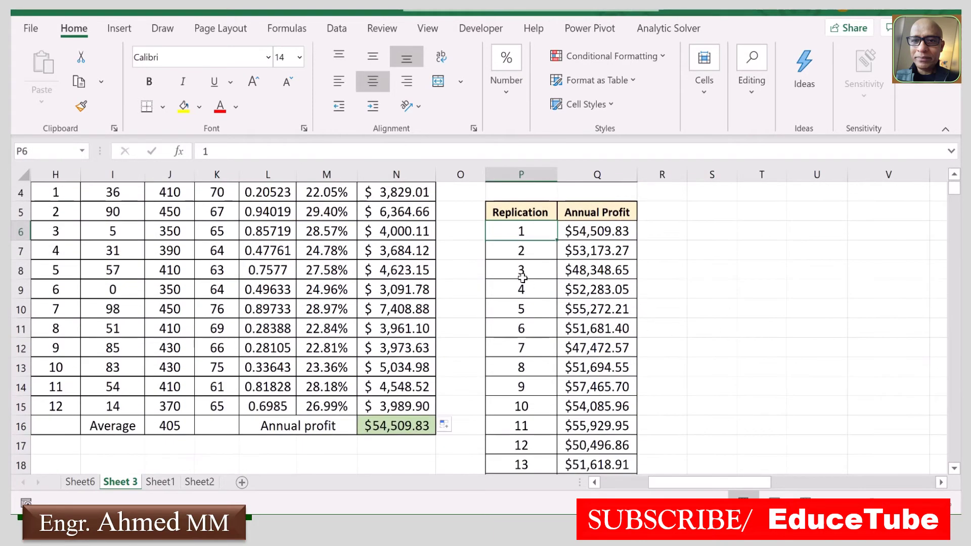
left_click_drag(496, 247, 596, 250)
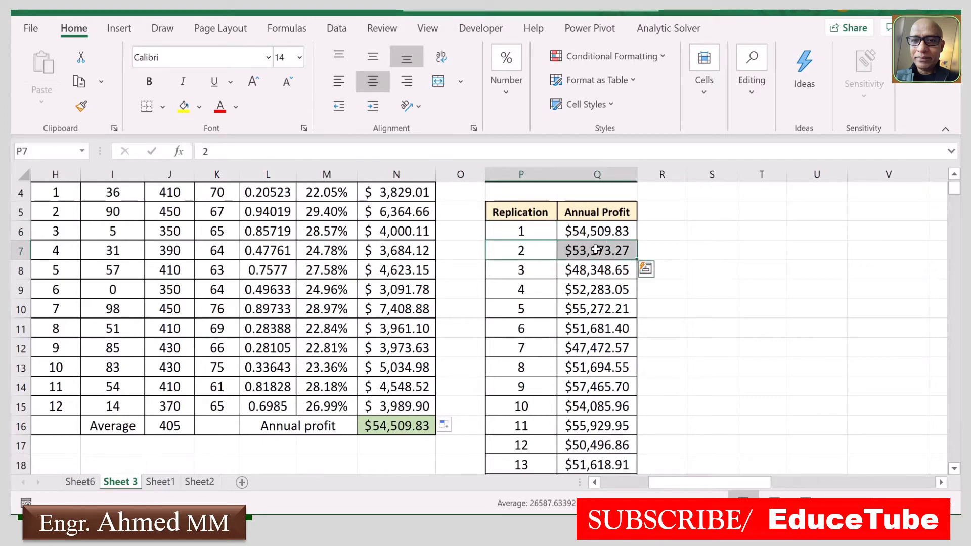
key("ctrl+shift+Down")
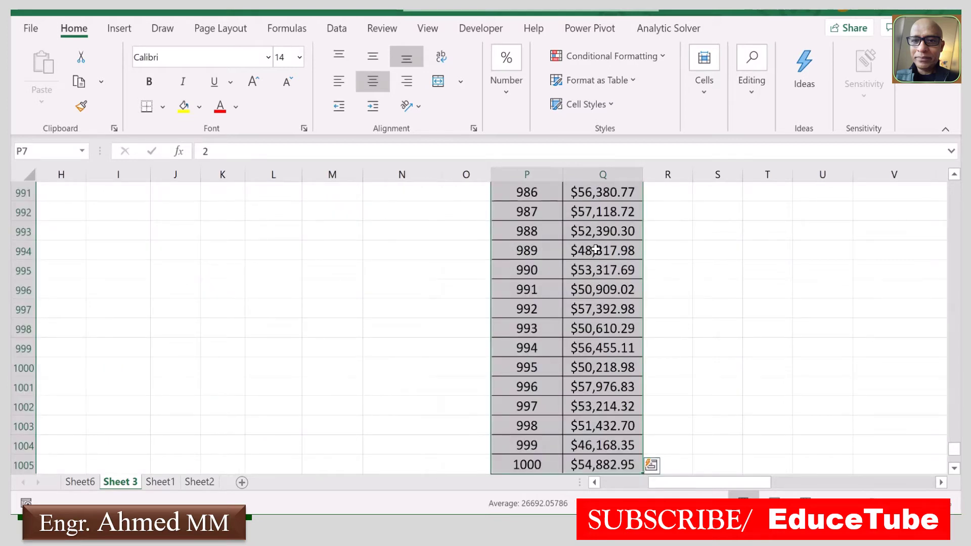
key("Delete")
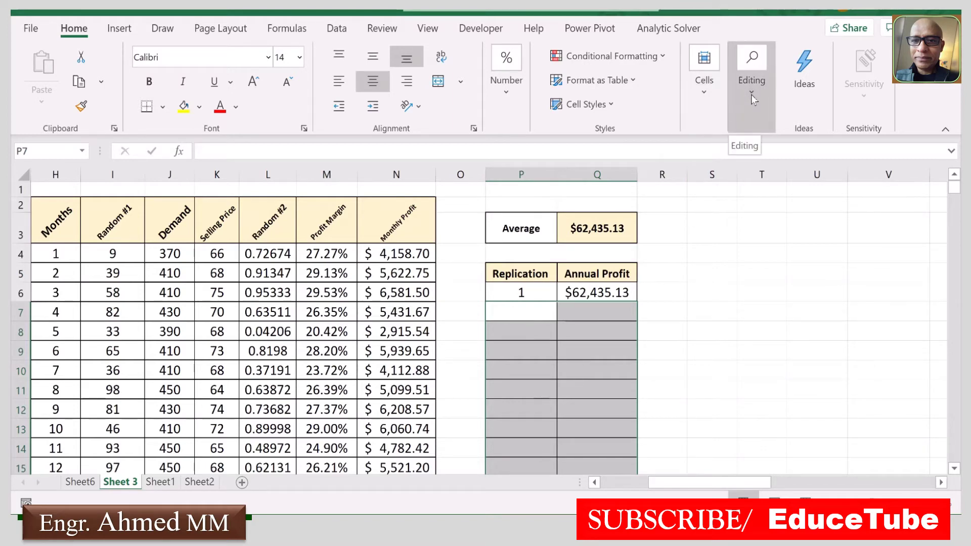
Step: Try to fill the cleared replication range with a linear series in columns using a step value of 1
left_click(758, 107)
left_click(759, 163)
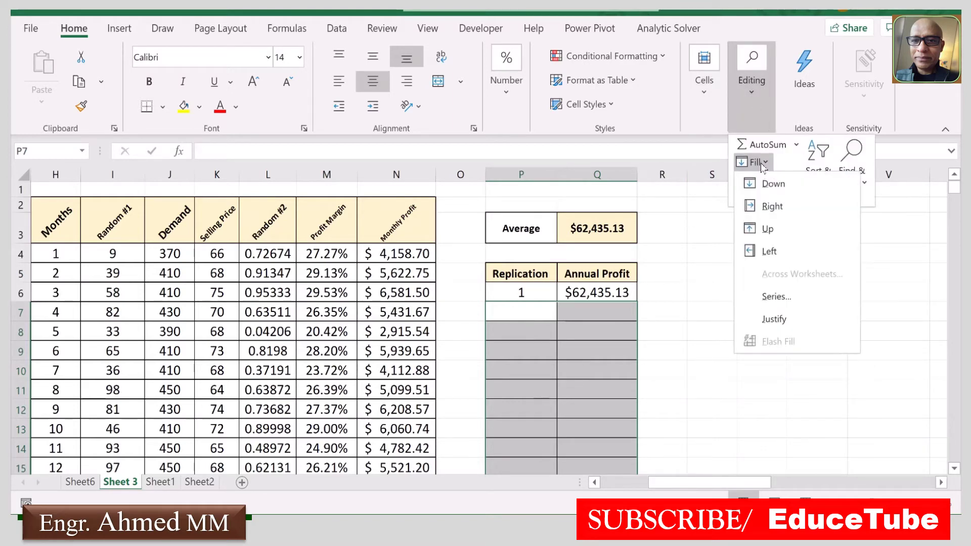
left_click(779, 297)
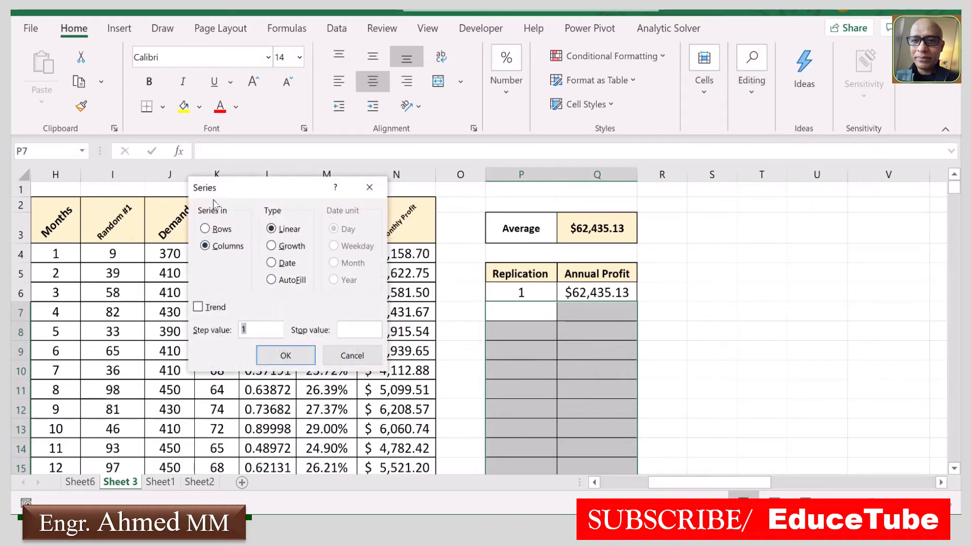
left_click(354, 330)
left_click(286, 357)
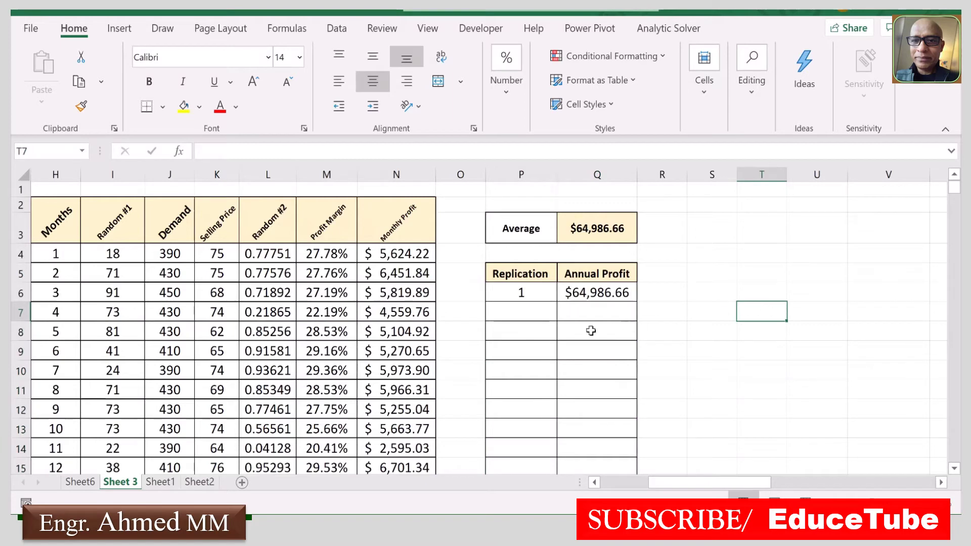
Step: Fill the Replication column from P6 downward with a linear series in columns, step value 1, up to 1000
left_click(518, 292)
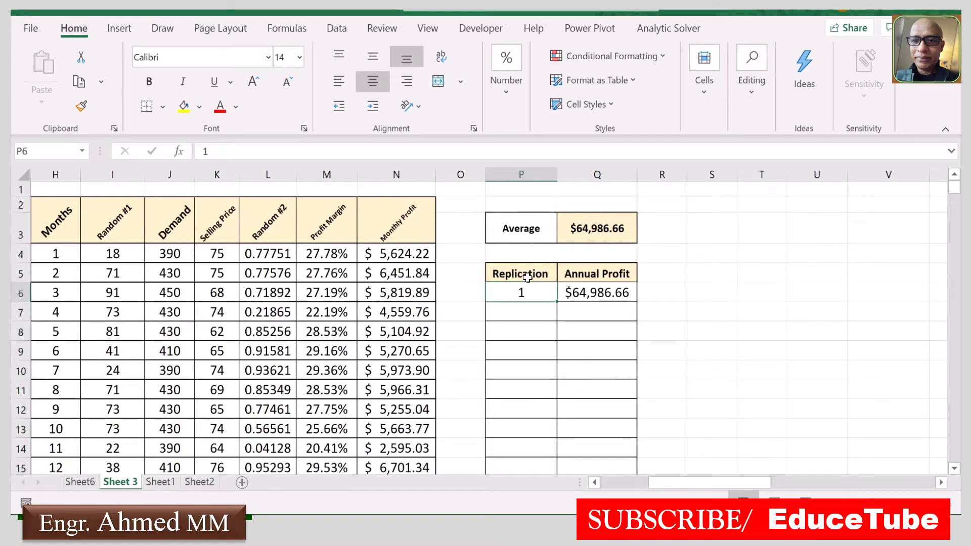
left_click(751, 94)
left_click(759, 162)
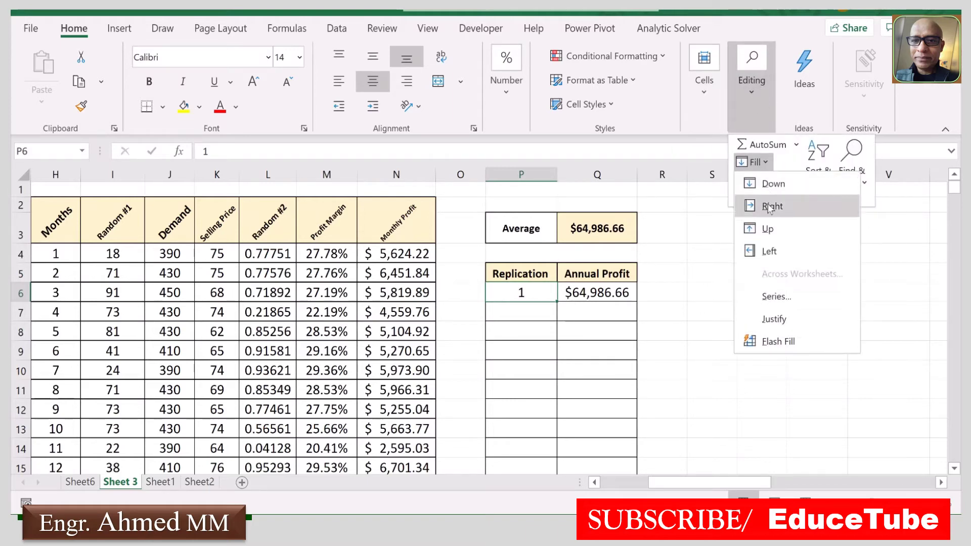
left_click(776, 296)
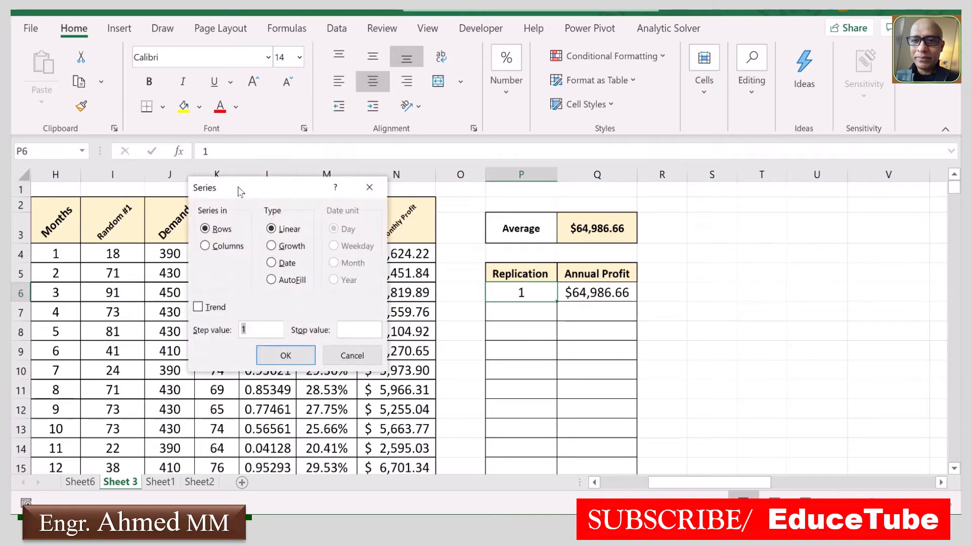
left_click(206, 246)
left_click(355, 330)
left_click(275, 355)
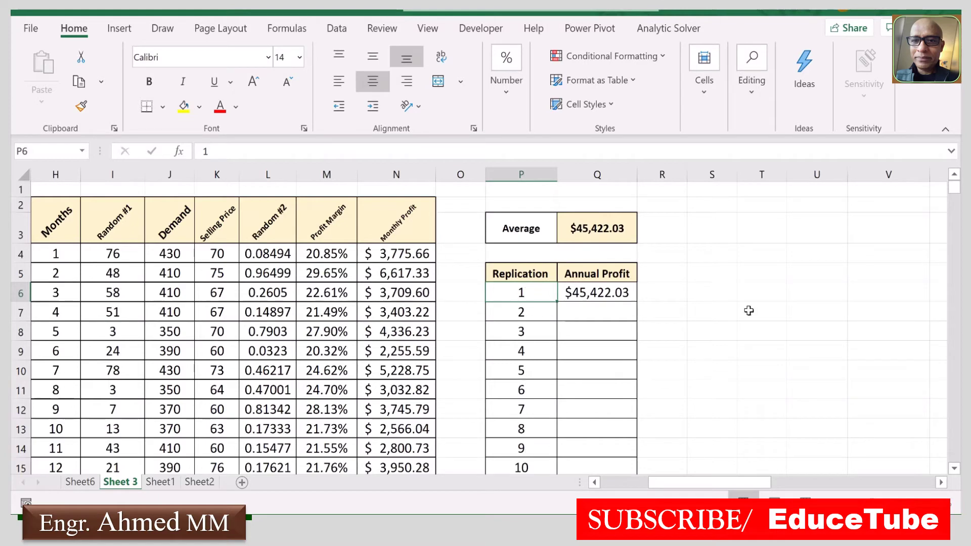
Step: Review the replication numbering and compare the Annual Profit formula in Q6 with the annual profit total in N16
scroll(607, 329, "down", 1)
scroll(607, 330, "down", 2)
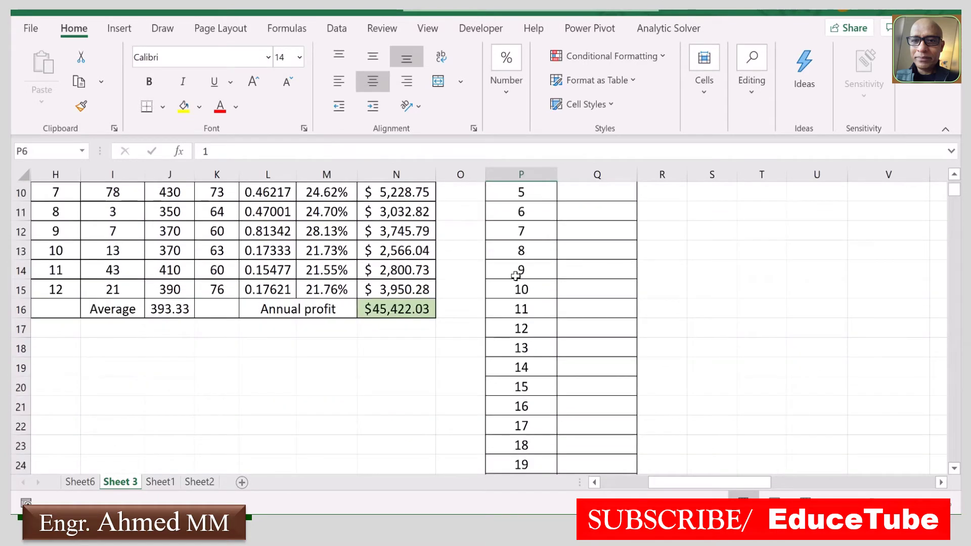
mouse_move(955, 189)
left_mouse_down()
mouse_move(955, 349)
mouse_move(955, 194)
left_mouse_up()
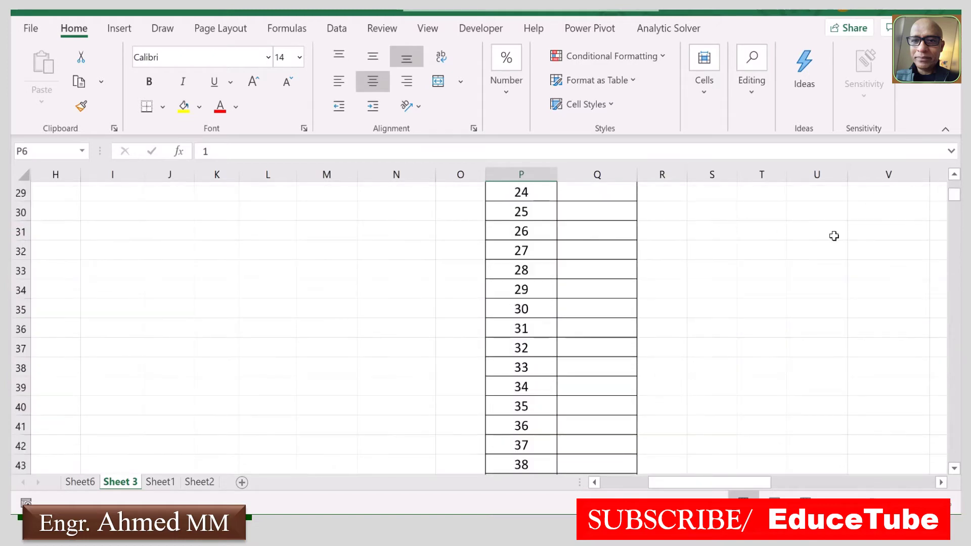
scroll(835, 237, "up", 2)
scroll(742, 246, "up", 7)
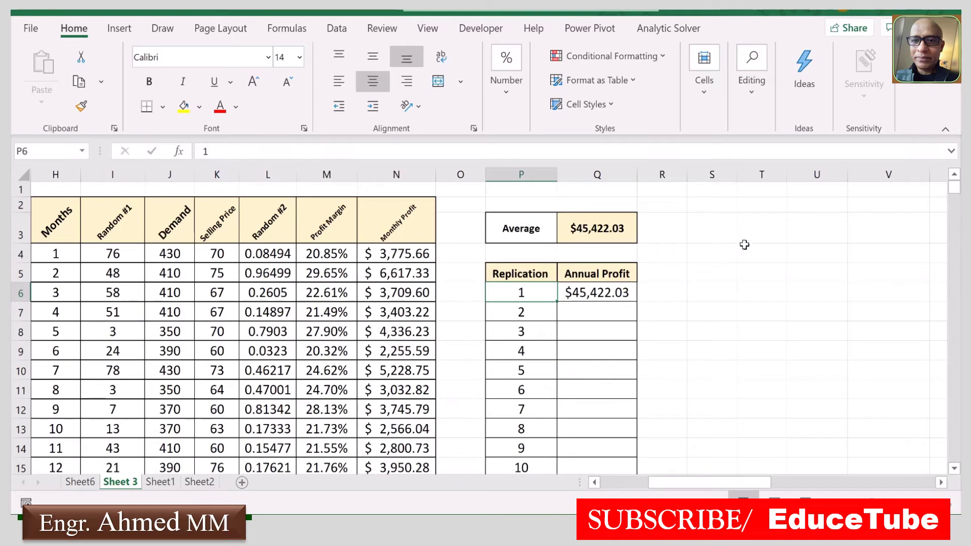
left_click(588, 293)
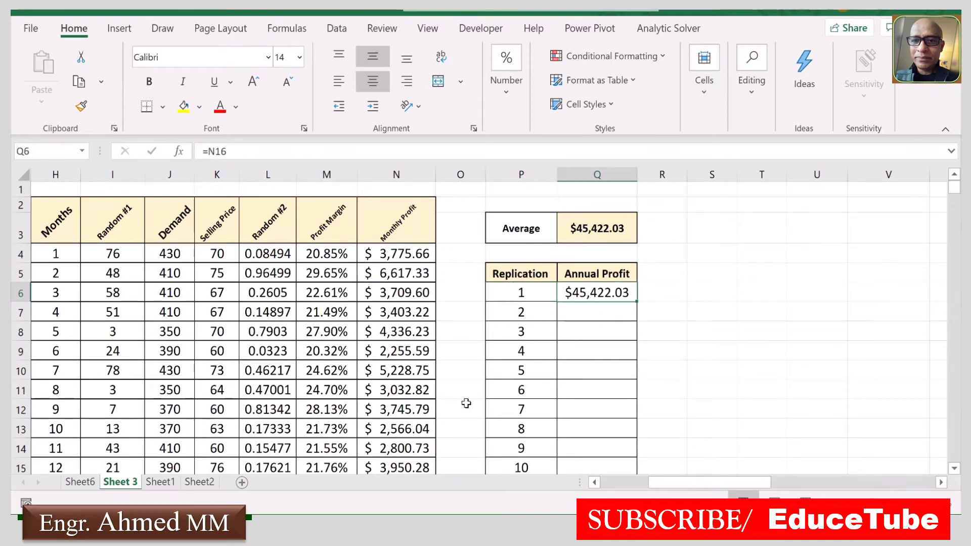
scroll(439, 387, "down", 1)
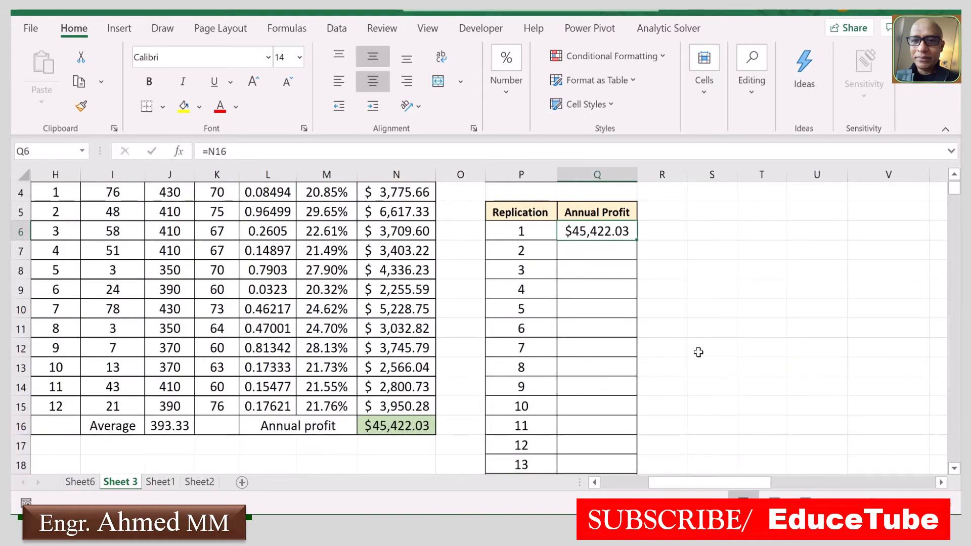
scroll(699, 352, "up", 1)
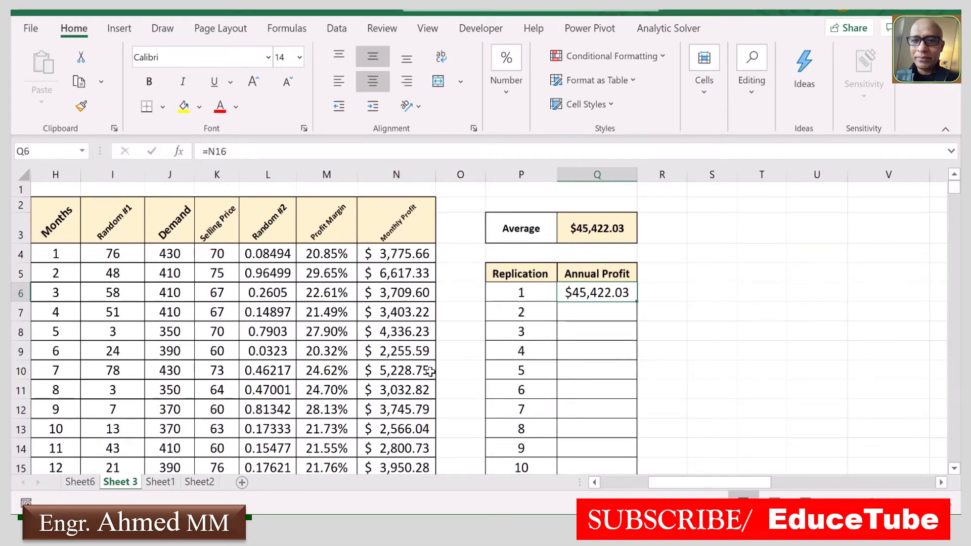
scroll(456, 369, "down", 2)
scroll(693, 364, "up", 2)
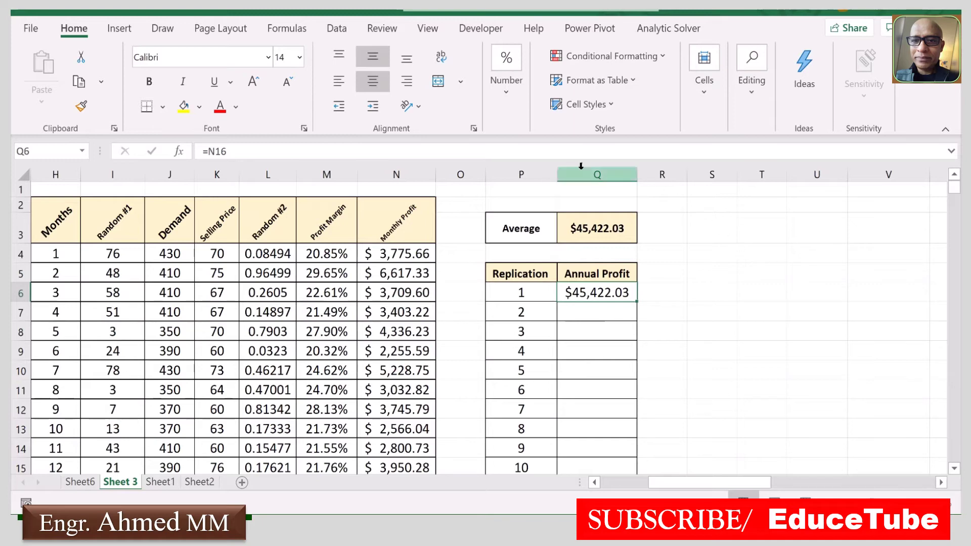
left_click(335, 30)
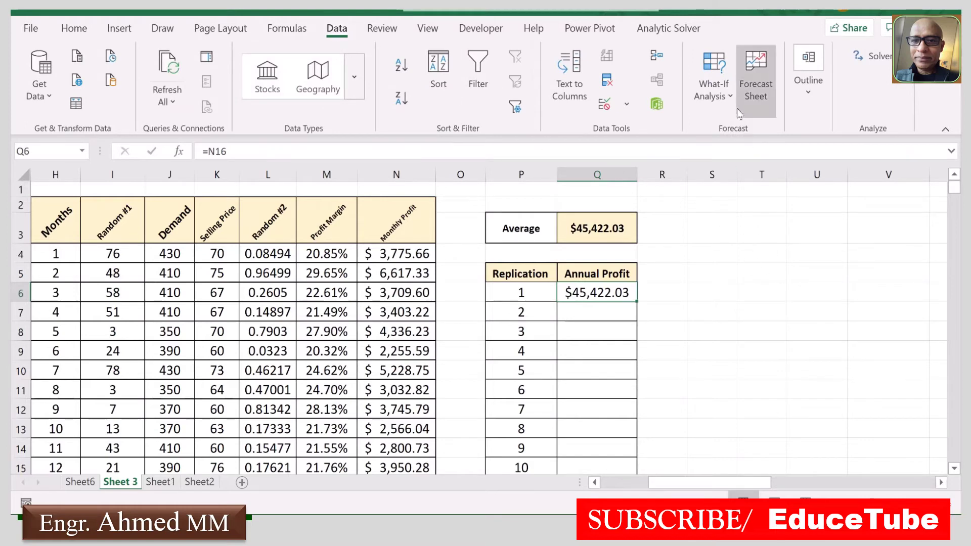
left_click(730, 93)
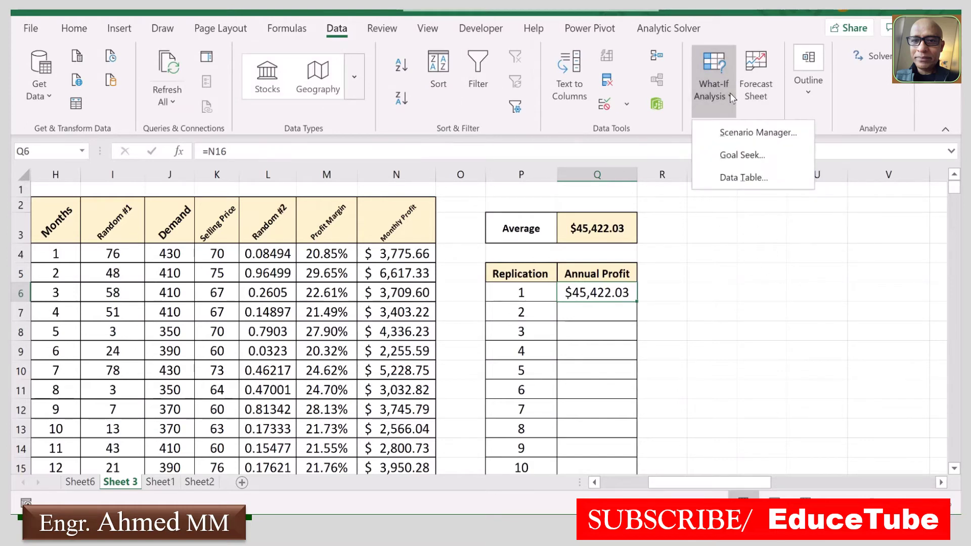
left_click(771, 183)
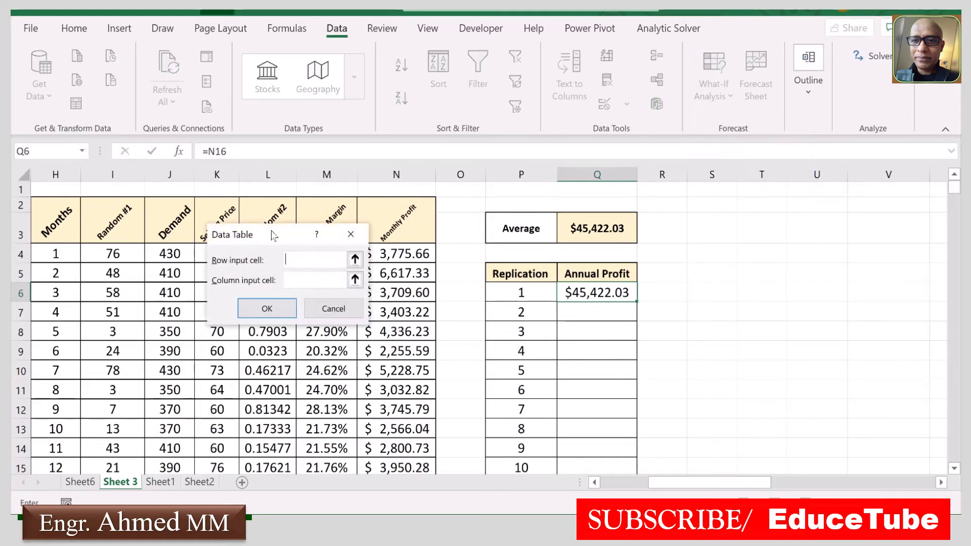
left_click_drag(275, 235, 762, 215)
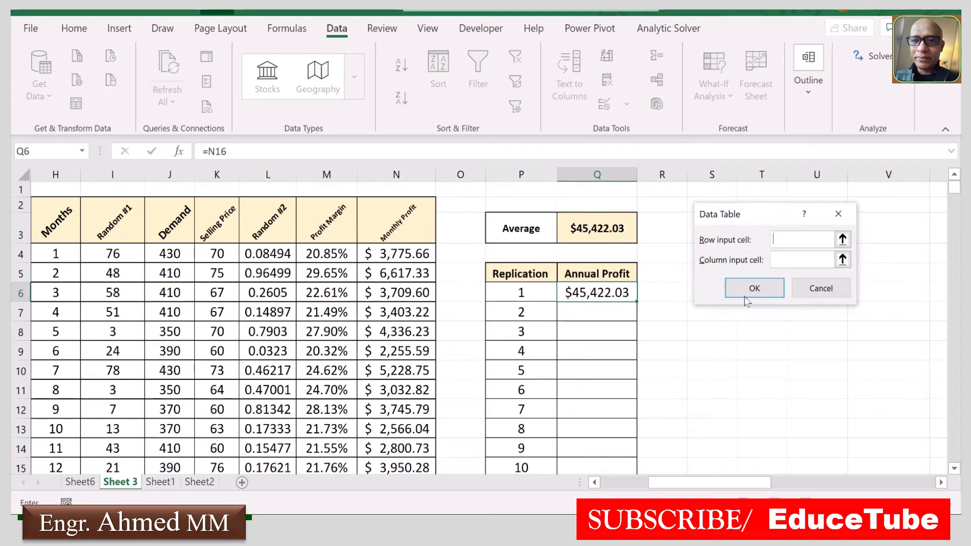
left_click(780, 260)
left_click(817, 295)
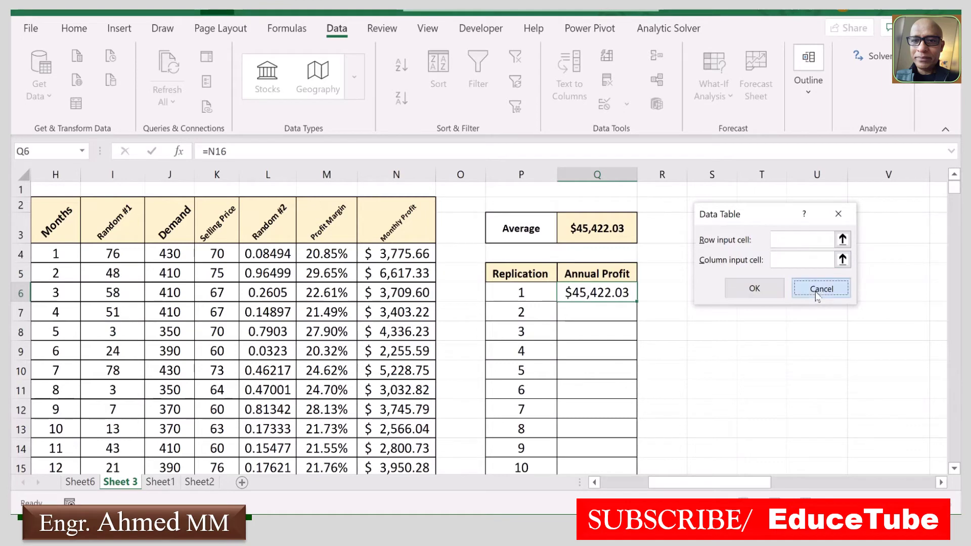
Step: Create a what-if data table over the replication range P6:Q1005, using the blank cell S11 as the column input cell
left_click(491, 294)
left_click_drag(500, 294, 587, 293)
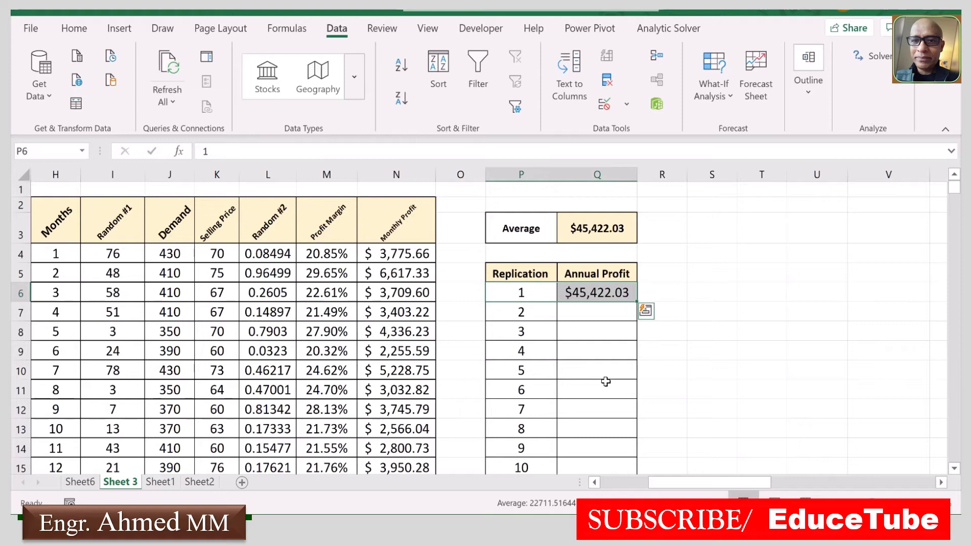
key("ctrl+shift+Down")
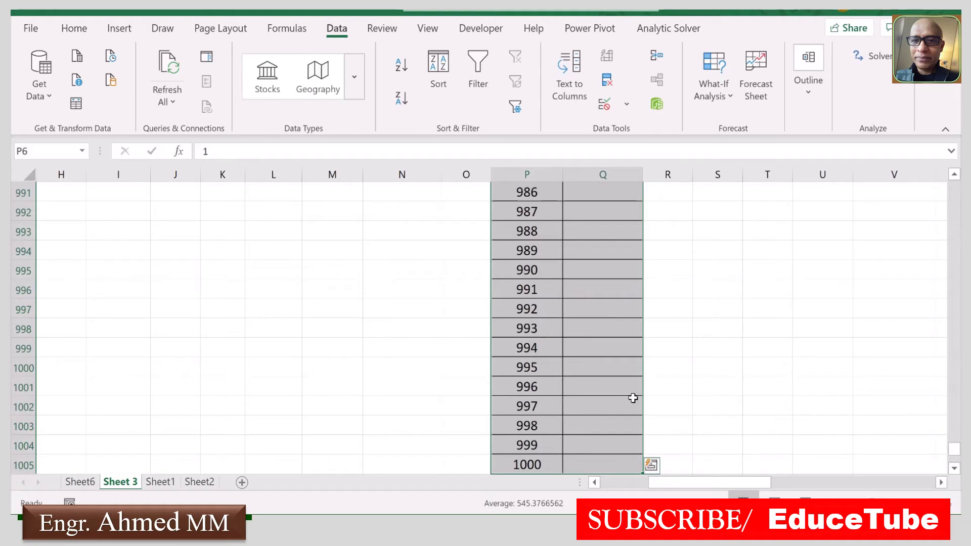
scroll(719, 360, "up", 1)
scroll(718, 361, "up", 20)
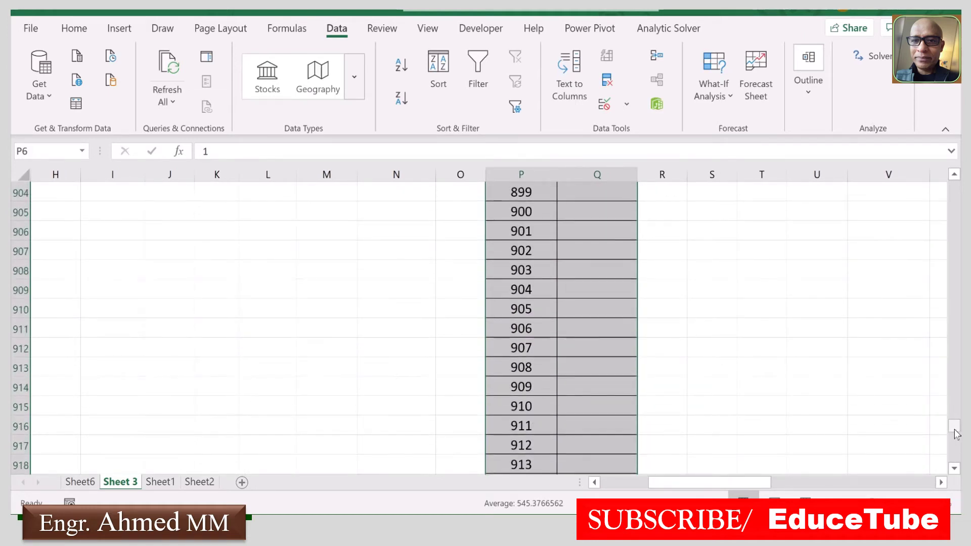
left_click_drag(956, 434, 915, 183)
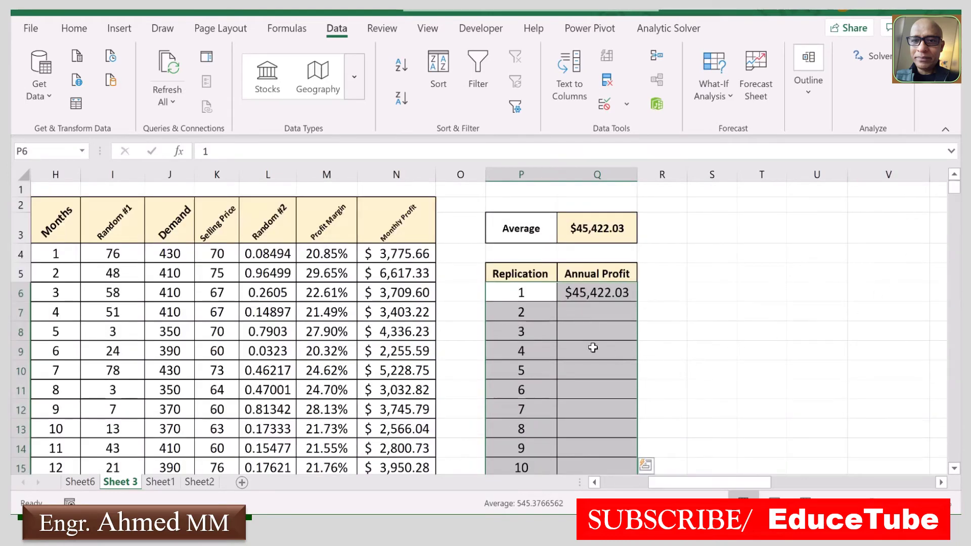
left_click(717, 94)
left_click(764, 178)
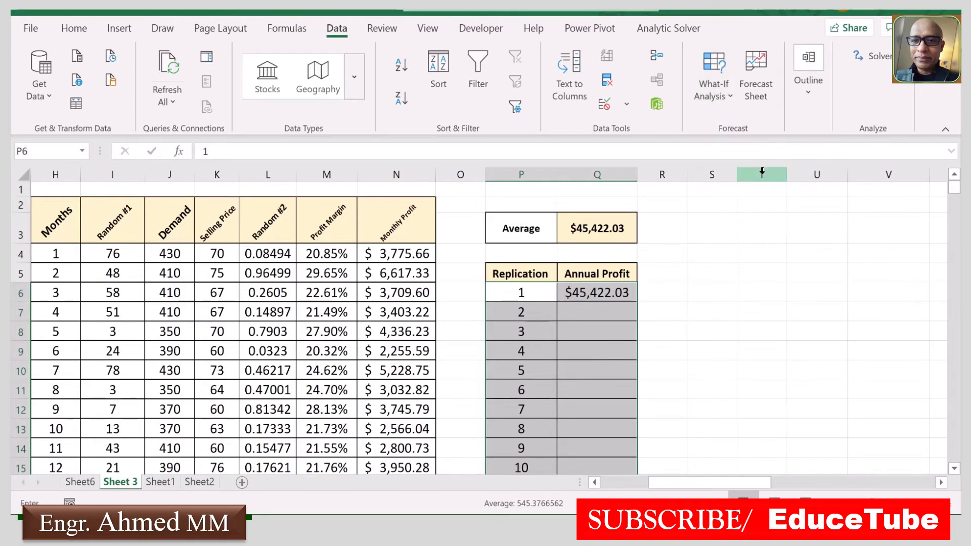
left_click_drag(769, 215, 763, 252)
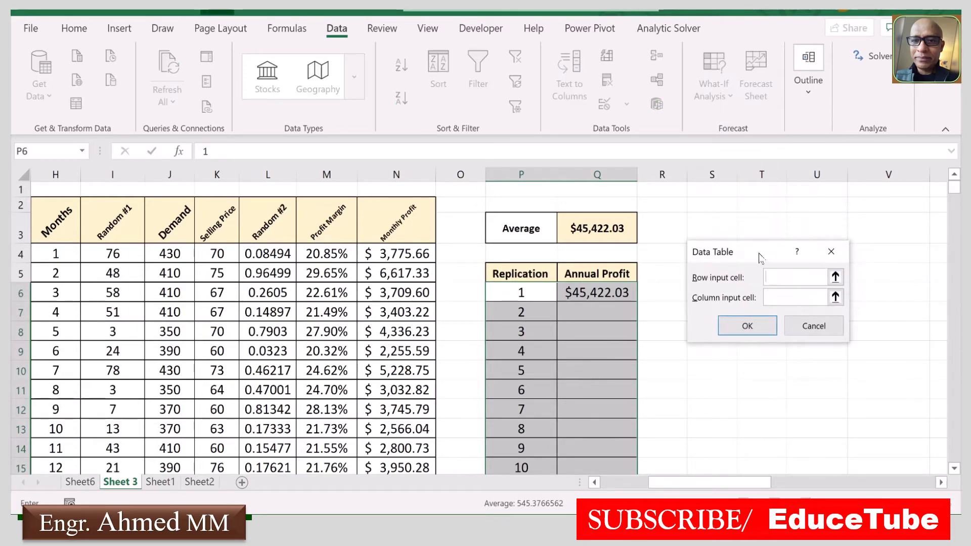
left_click(775, 296)
left_click(722, 391)
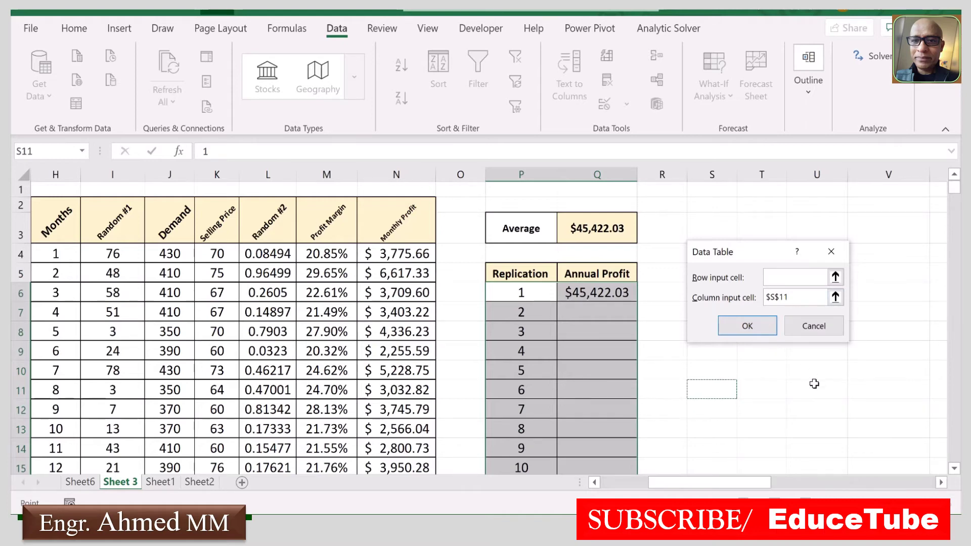
left_click(736, 332)
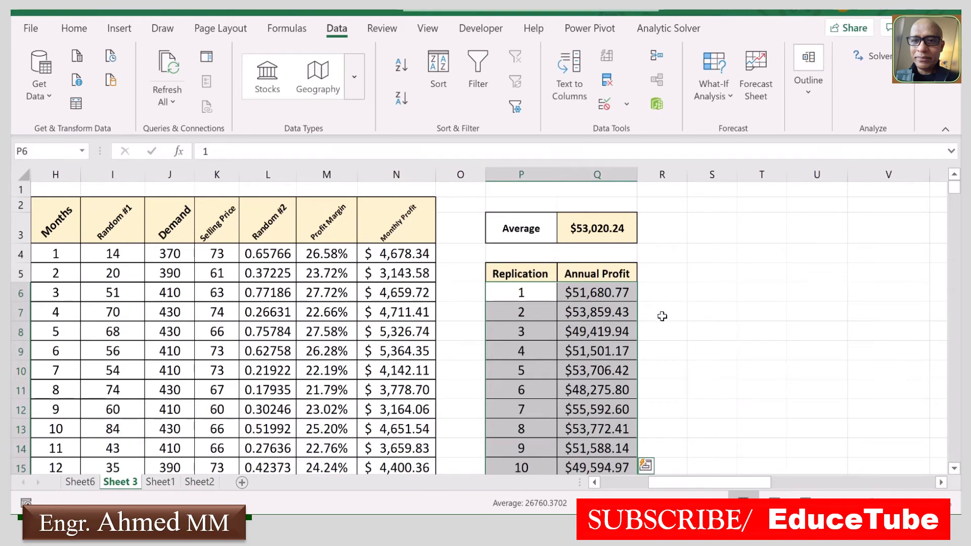
Step: Look through the replicated annual profits in the data table and return to the Average cell above it
scroll(602, 329, "down", 13)
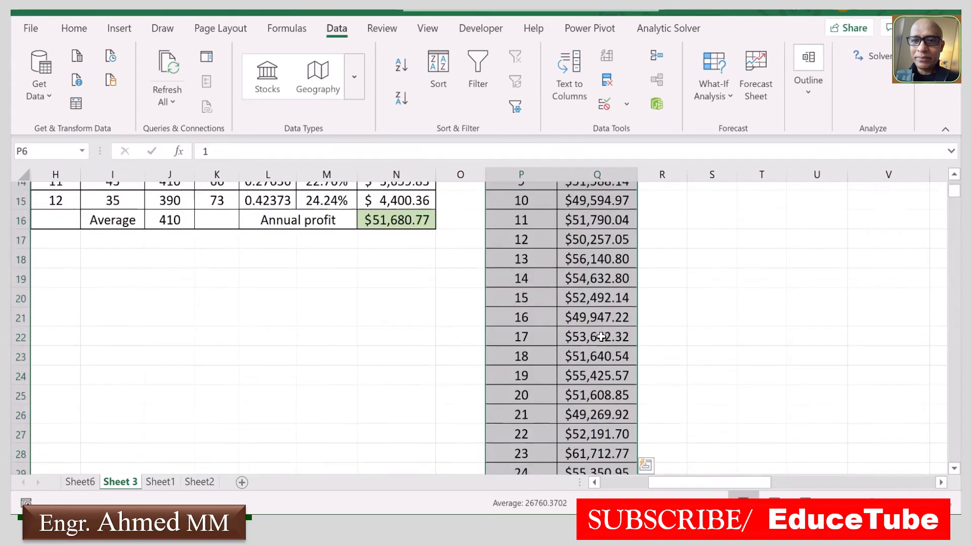
scroll(616, 349, "down", 5)
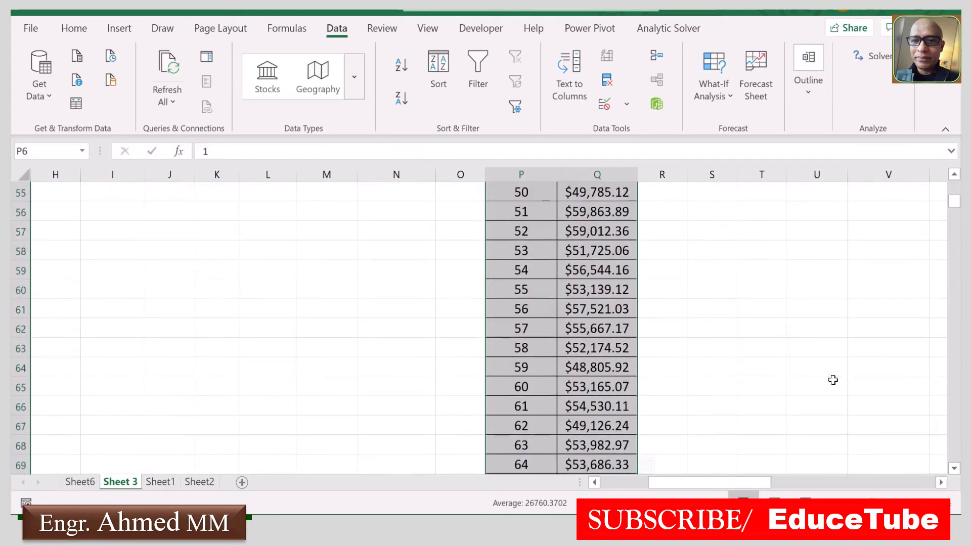
scroll(832, 378, "up", 4)
scroll(829, 374, "up", 11)
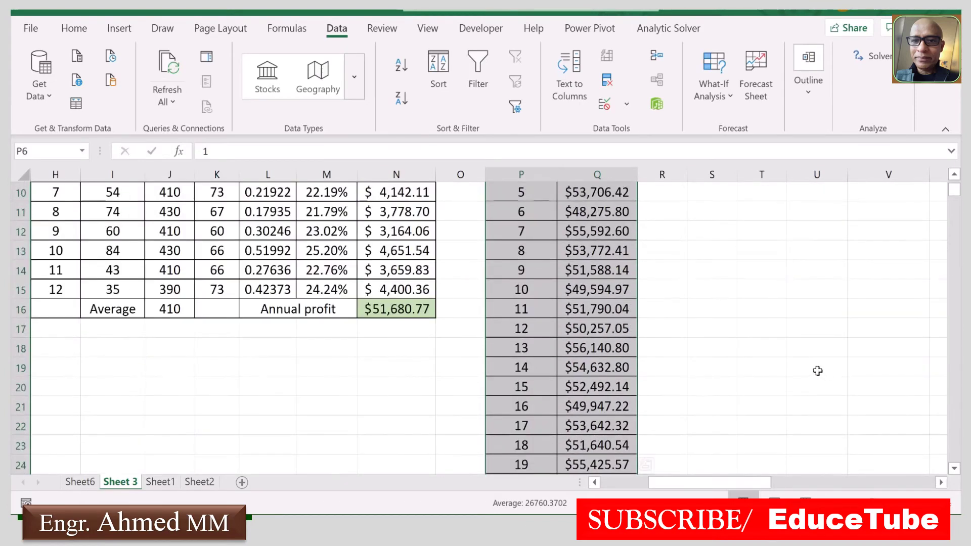
scroll(747, 350, "up", 3)
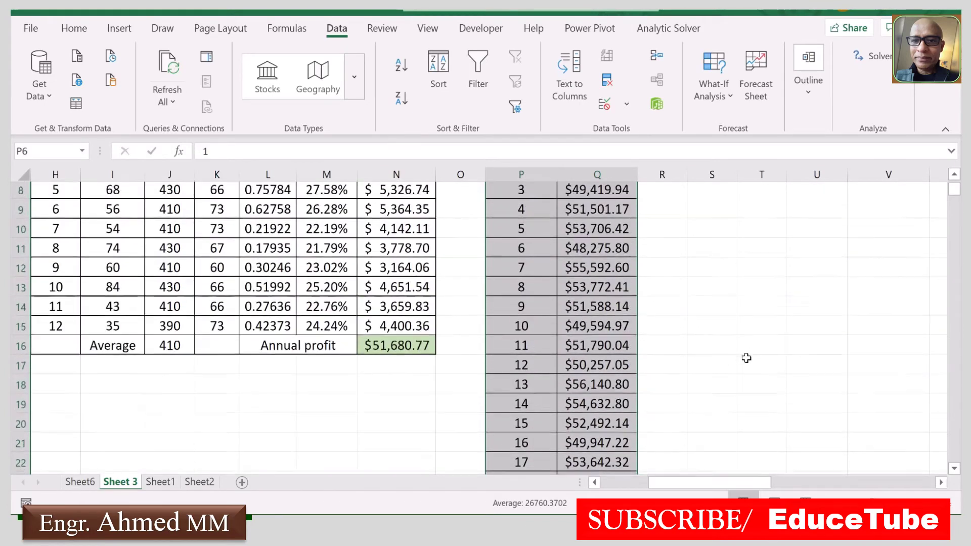
scroll(747, 354, "down", 1)
scroll(747, 358, "down", 11)
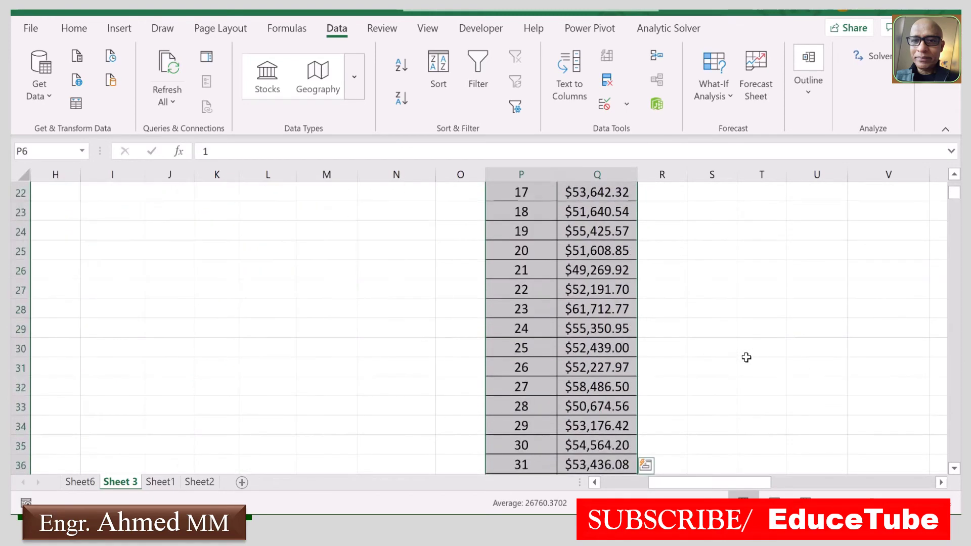
scroll(749, 363, "down", 4)
scroll(749, 362, "up", 11)
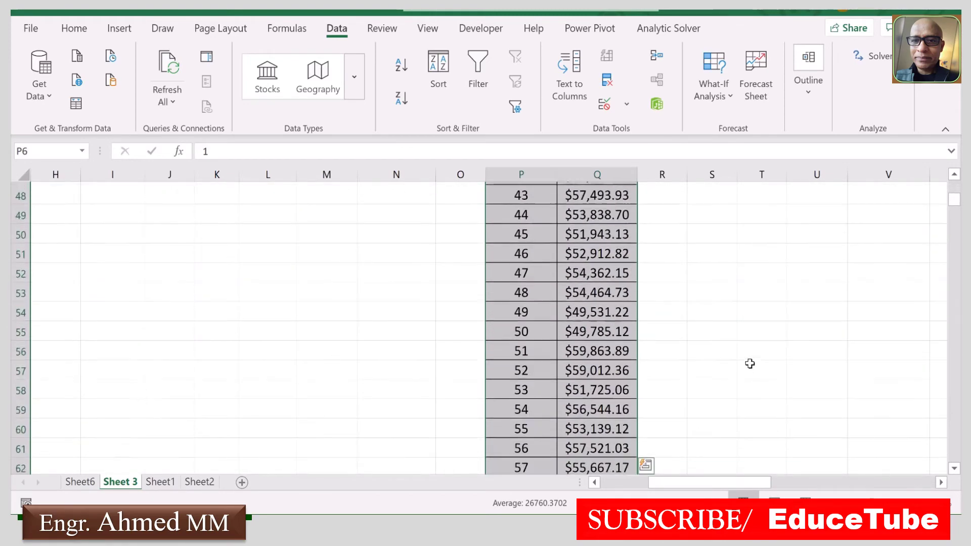
scroll(750, 364, "up", 5)
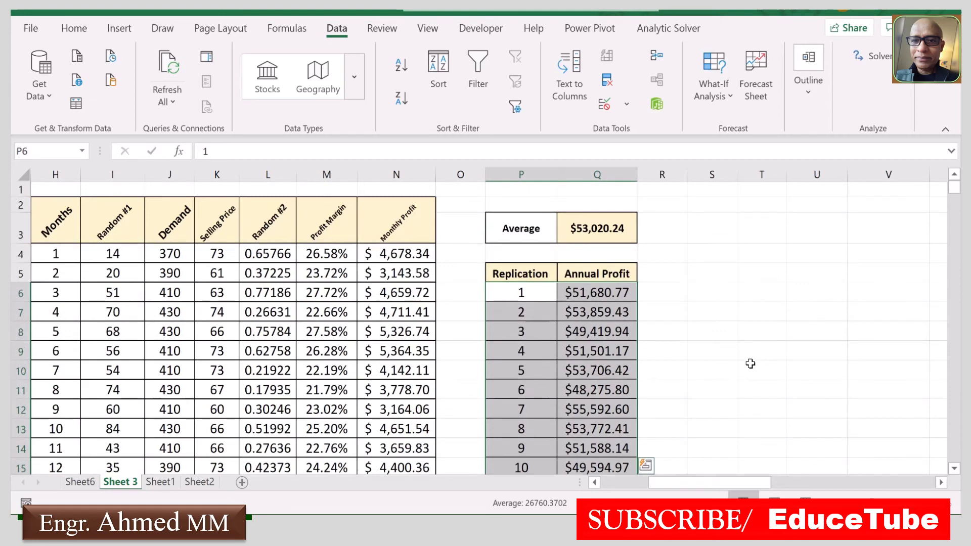
left_click(751, 364)
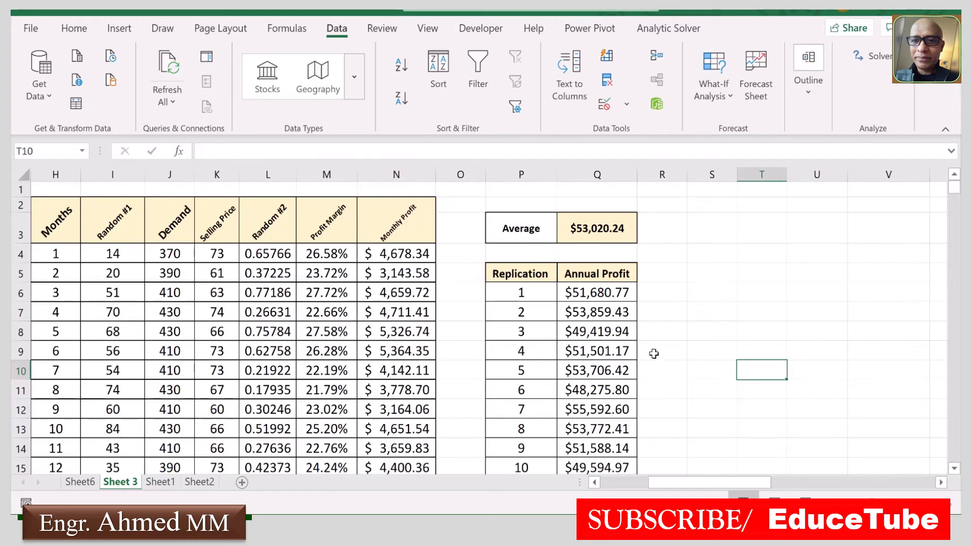
Step: Clear the existing average formula from cell Q3
left_click(597, 230)
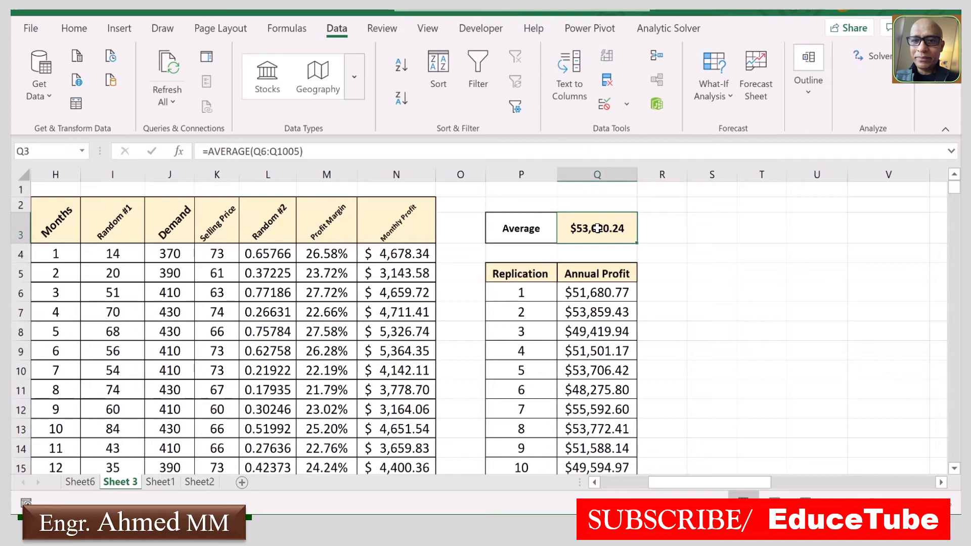
key("Delete")
left_click(771, 269)
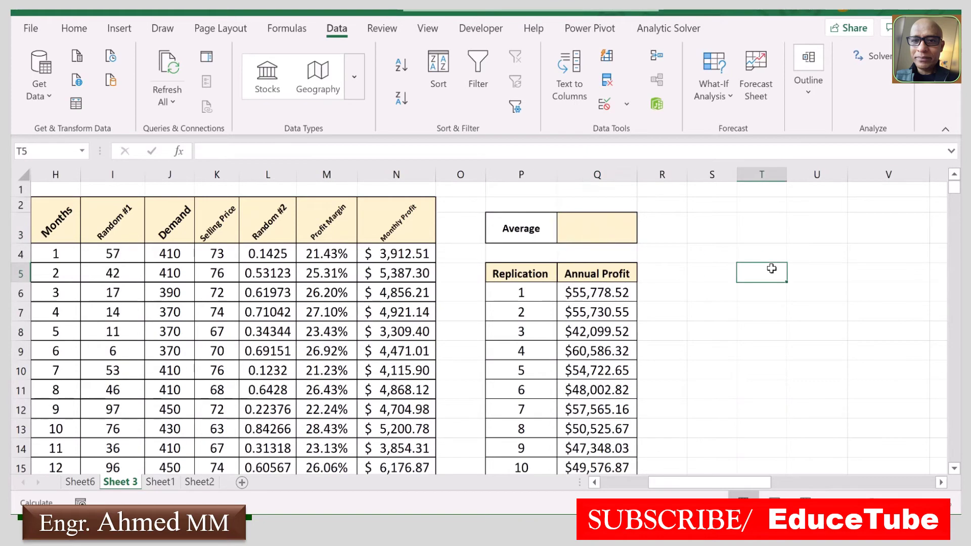
Step: Enter =AVERAGE(Q6:Q1005) in cell Q3 to average the annual profit across all replications
left_click(588, 225)
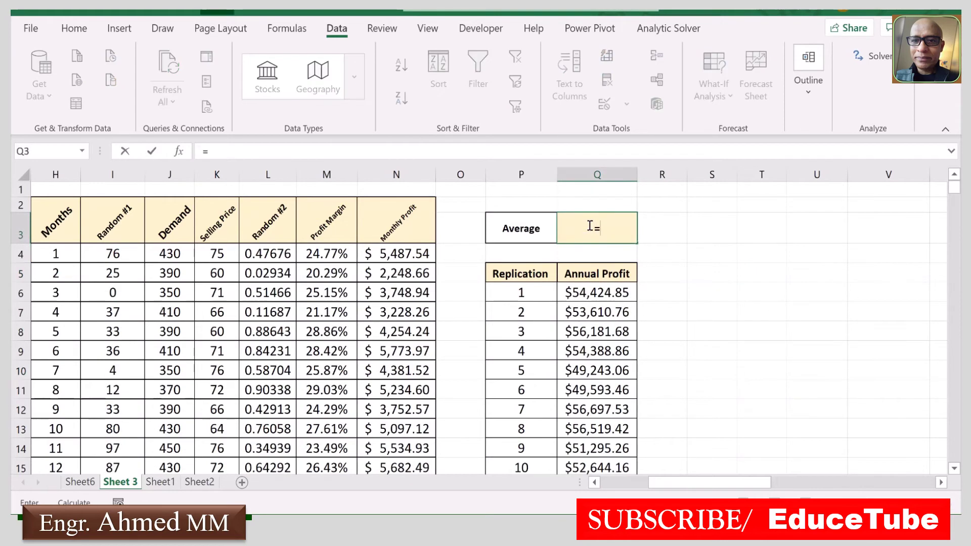
type("=aver")
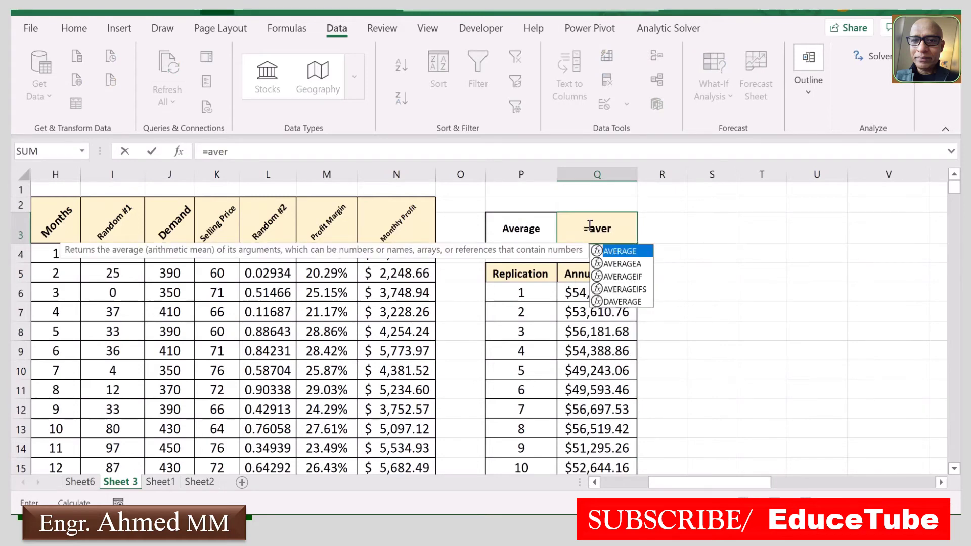
double_click(616, 252)
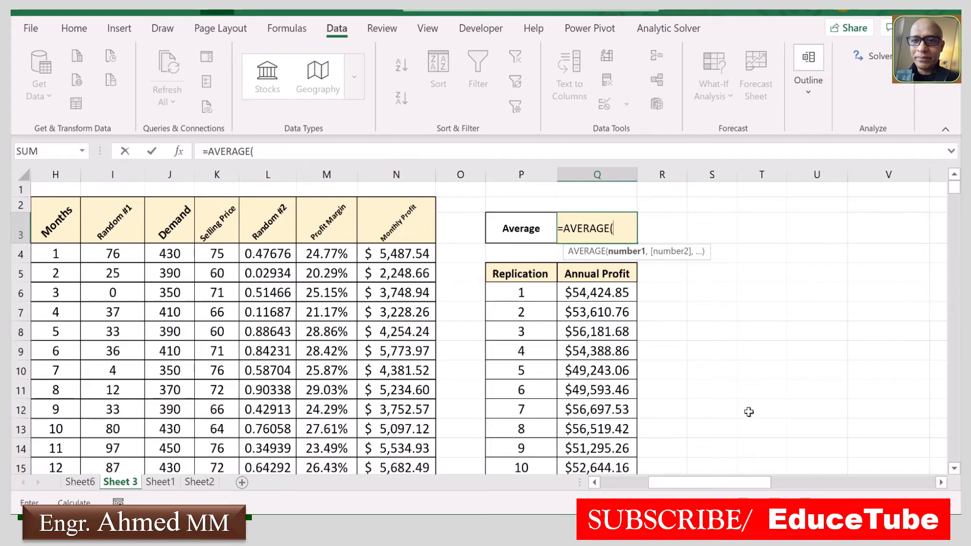
left_click(584, 292)
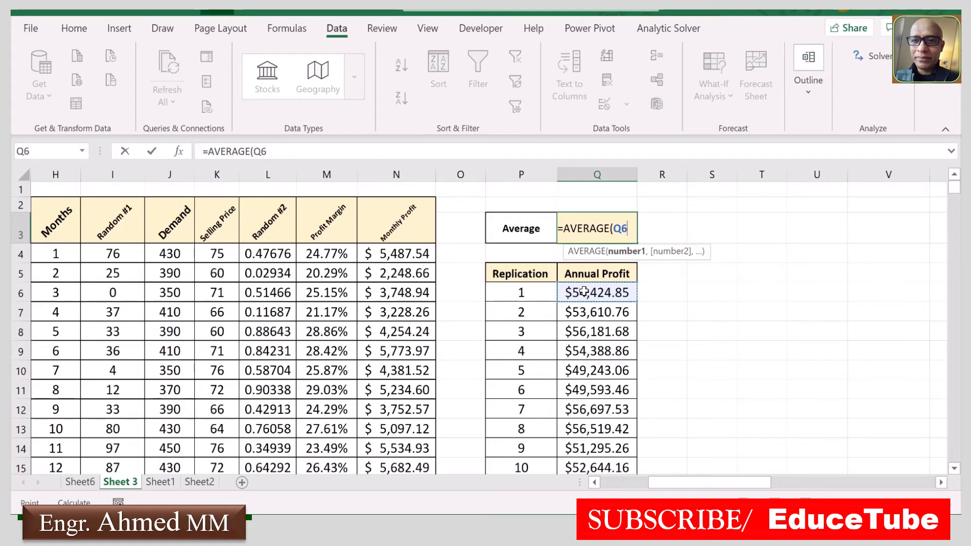
key("ctrl+shift+Down")
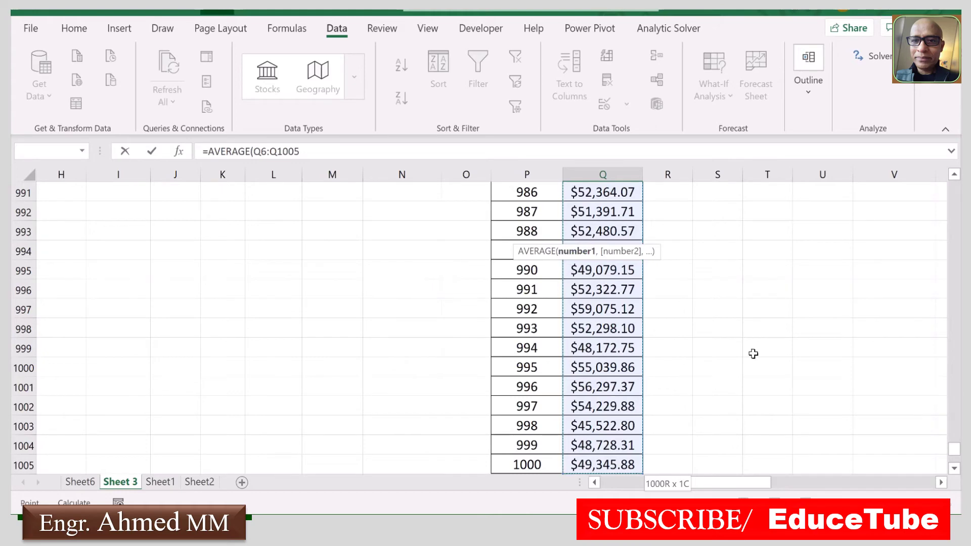
scroll(761, 351, "up", 12)
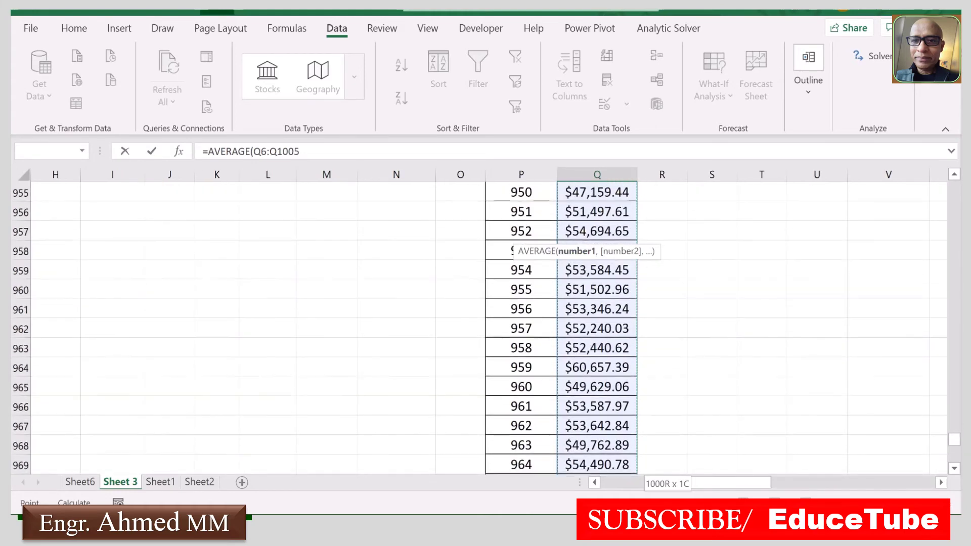
left_click_drag(955, 441, 945, 199)
scroll(836, 250, "up", 5)
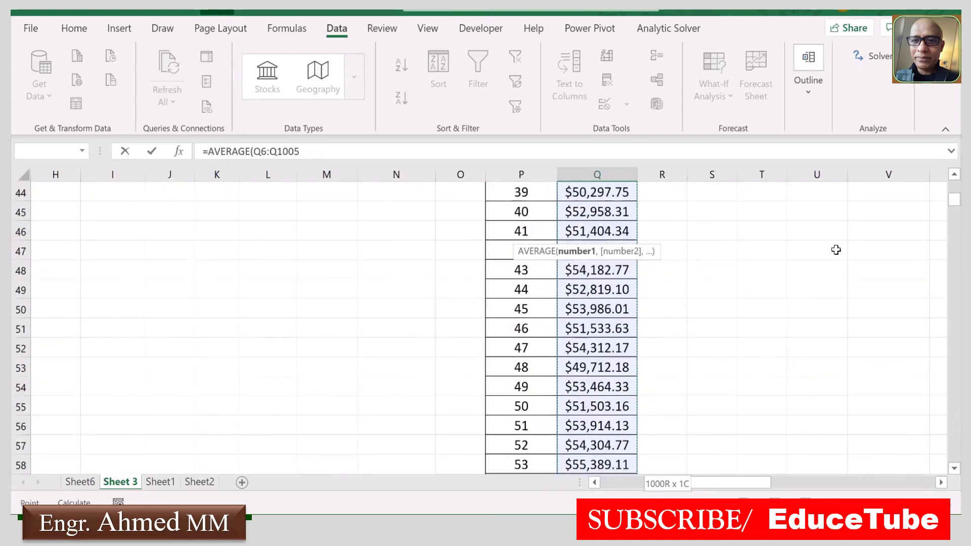
scroll(836, 250, "up", 14)
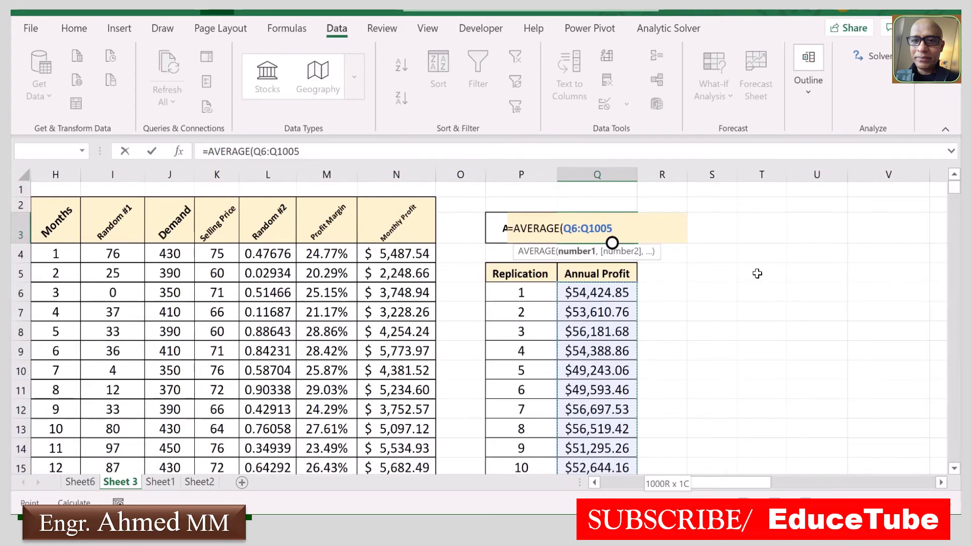
type(")")
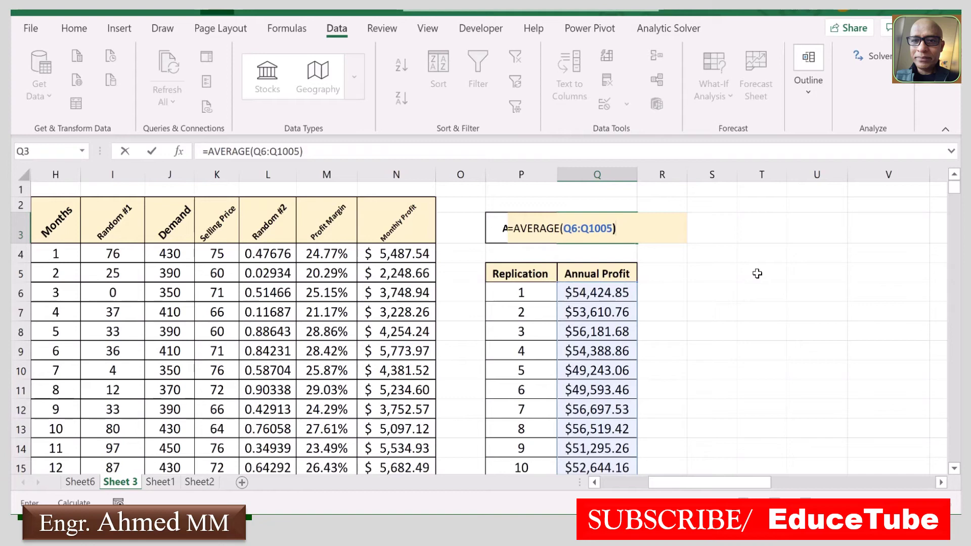
key("Return")
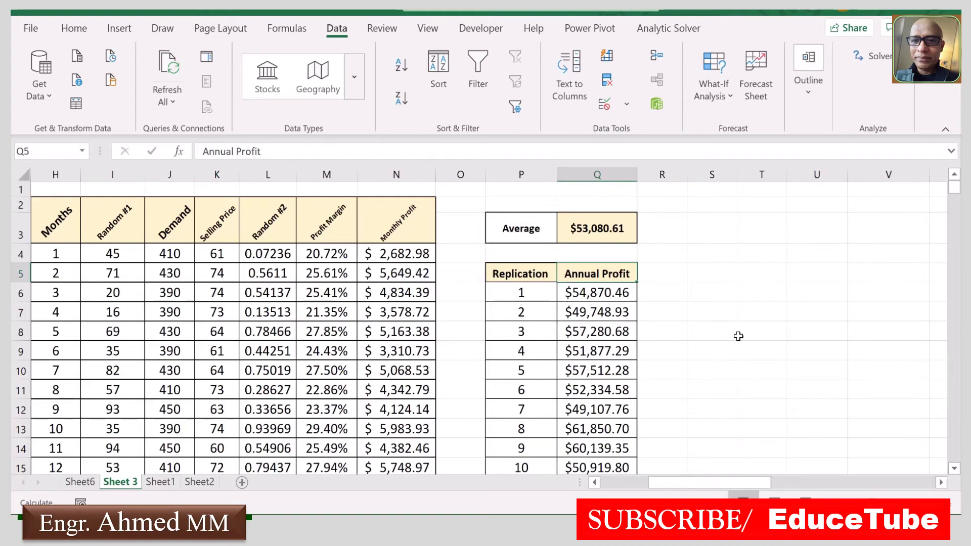
Step: Recalculate the simulation to draw a fresh set of random results for the average annual profit
key("F9")
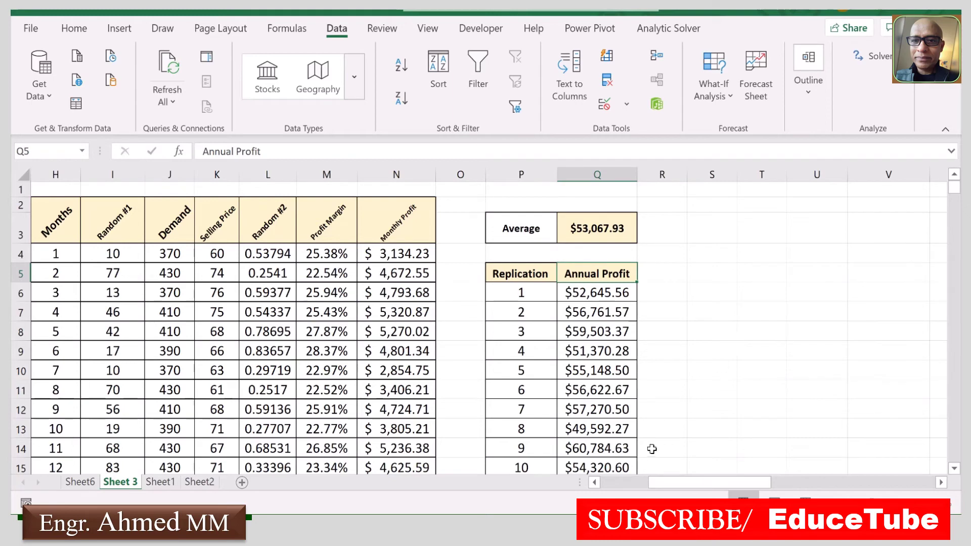
left_click_drag(656, 484, 634, 490)
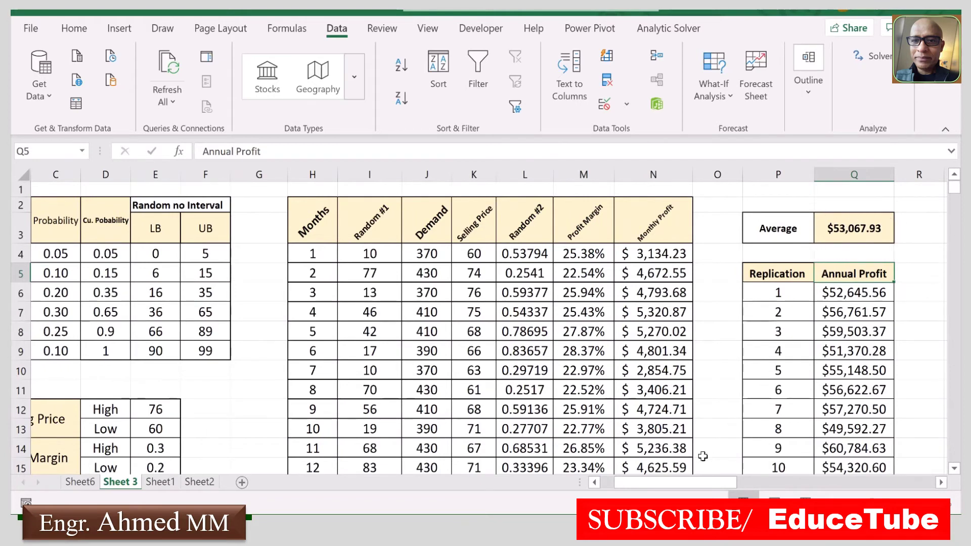
left_click_drag(675, 488, 655, 493)
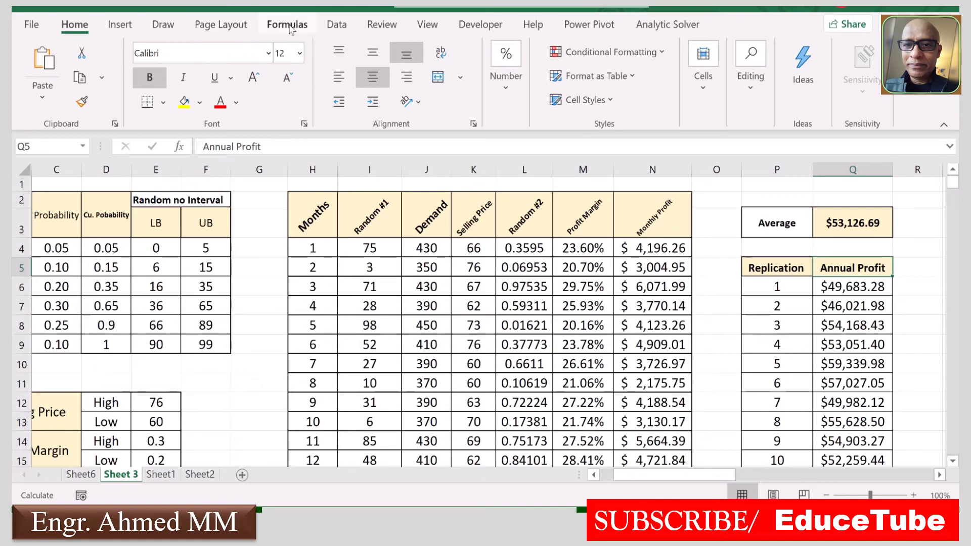
Step: Delete the existing scenarios S2 and S1 from the Scenario Manager
left_click(332, 26)
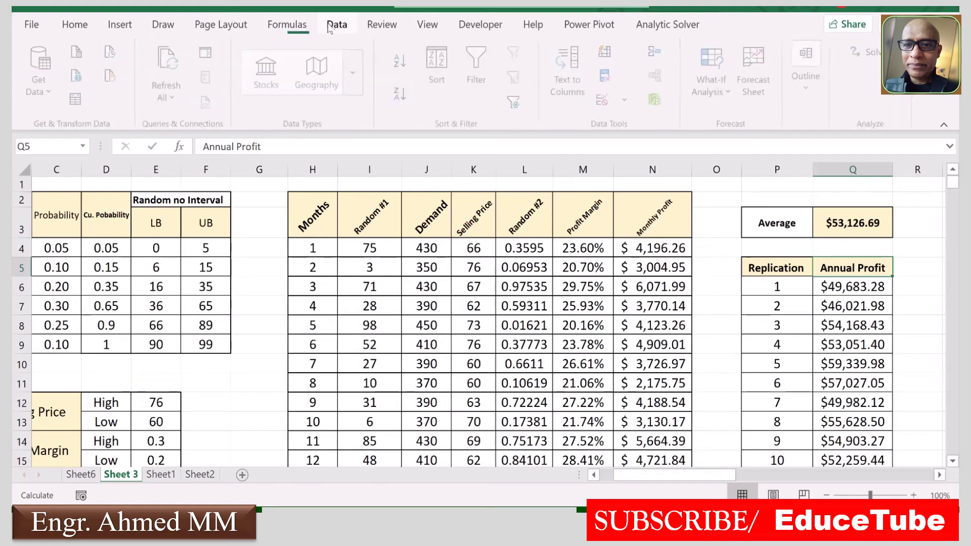
left_click(731, 96)
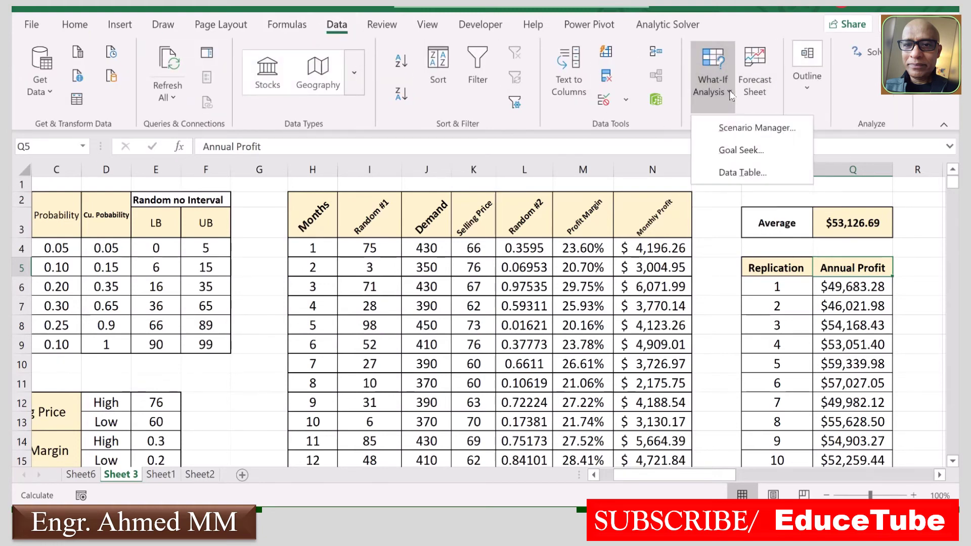
left_click(740, 129)
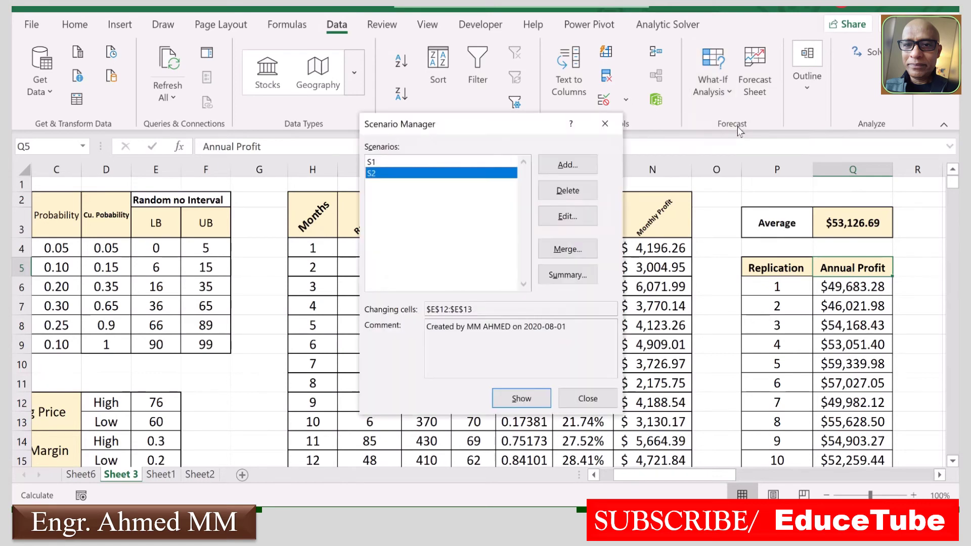
left_click(574, 190)
left_click(574, 191)
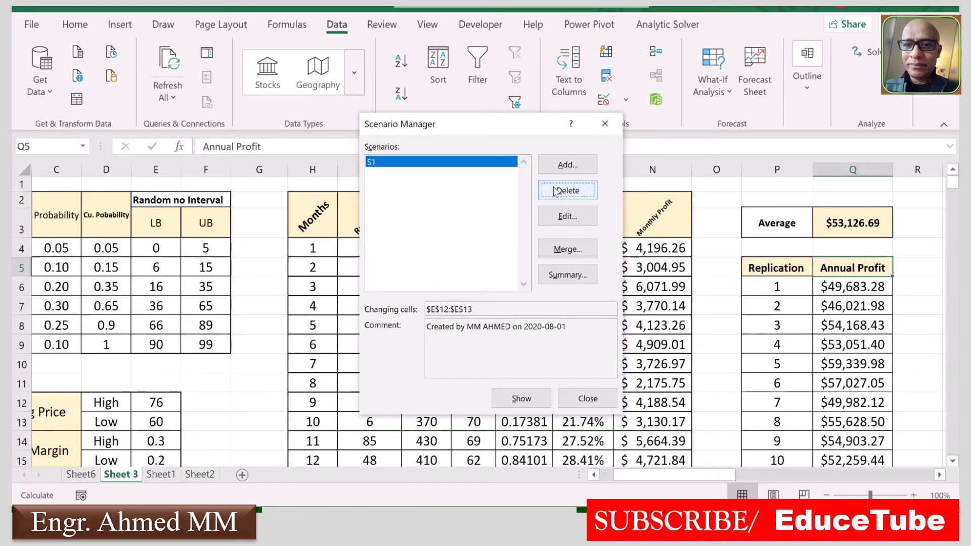
left_click(569, 193)
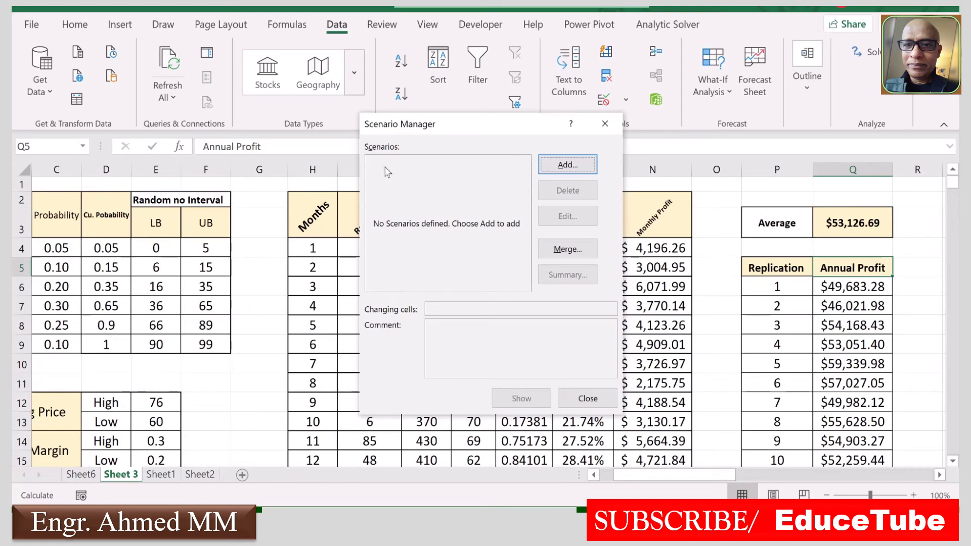
Step: Add a scenario named S1 with the high and low selling price cells E12:E13 as its changing cells
left_click(552, 161)
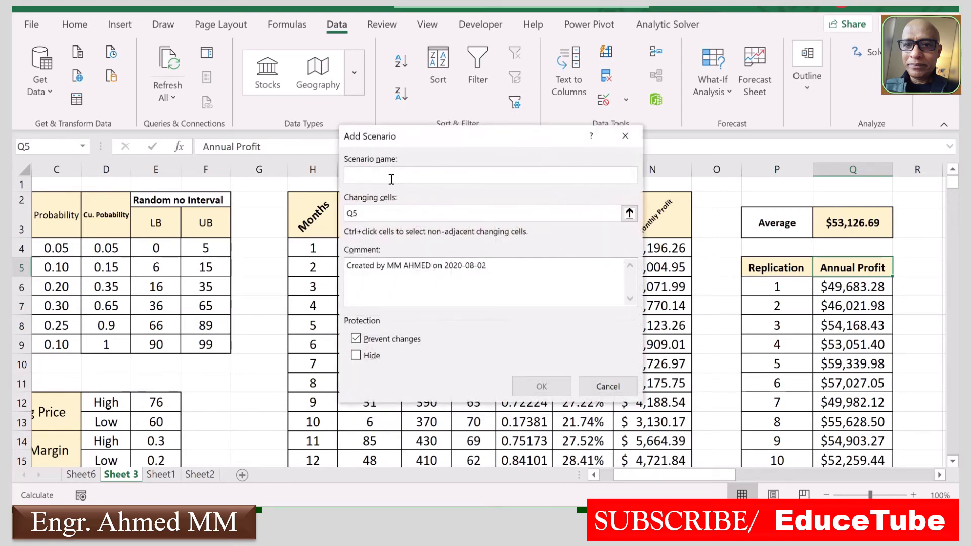
type("S1")
left_click(371, 212)
left_click_drag(364, 214, 341, 215)
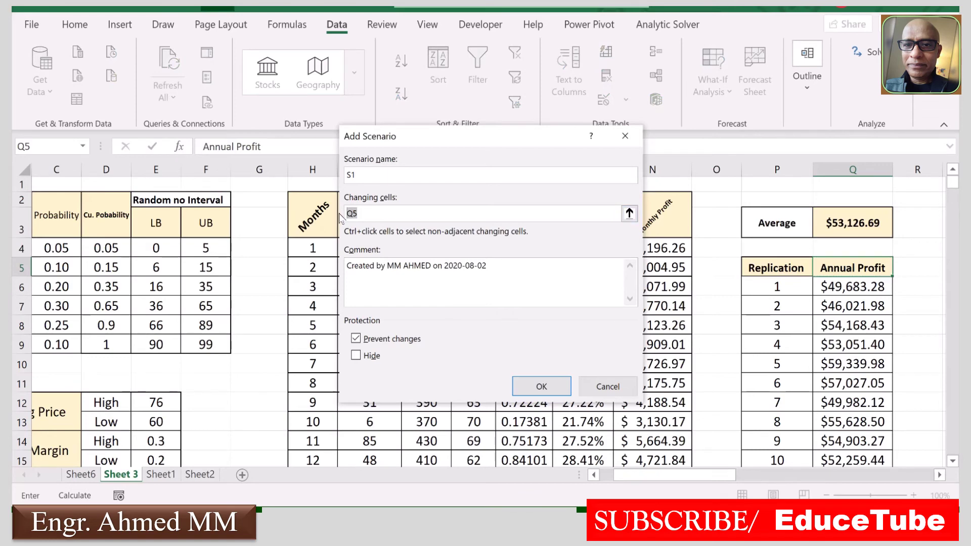
key("BackSpace")
left_click_drag(632, 478, 625, 481)
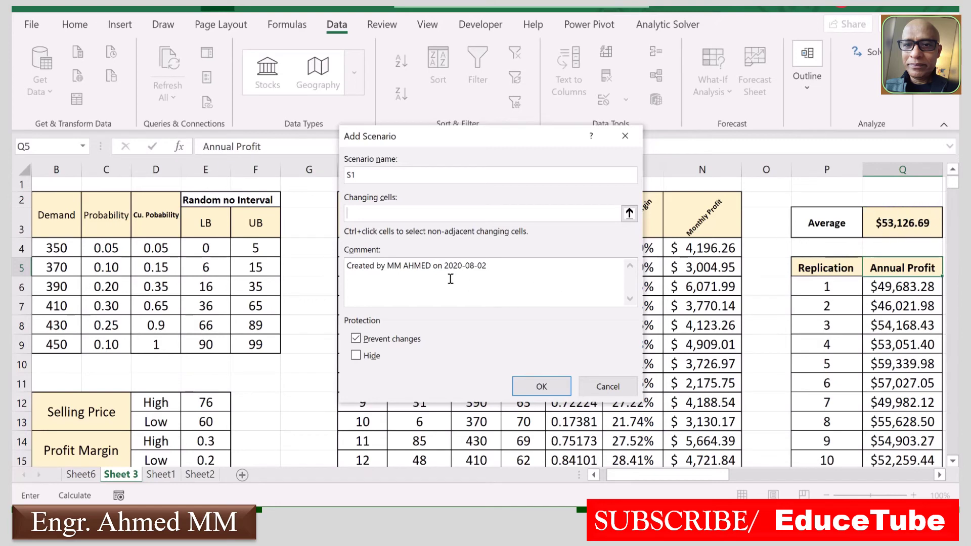
left_click_drag(207, 420, 206, 403)
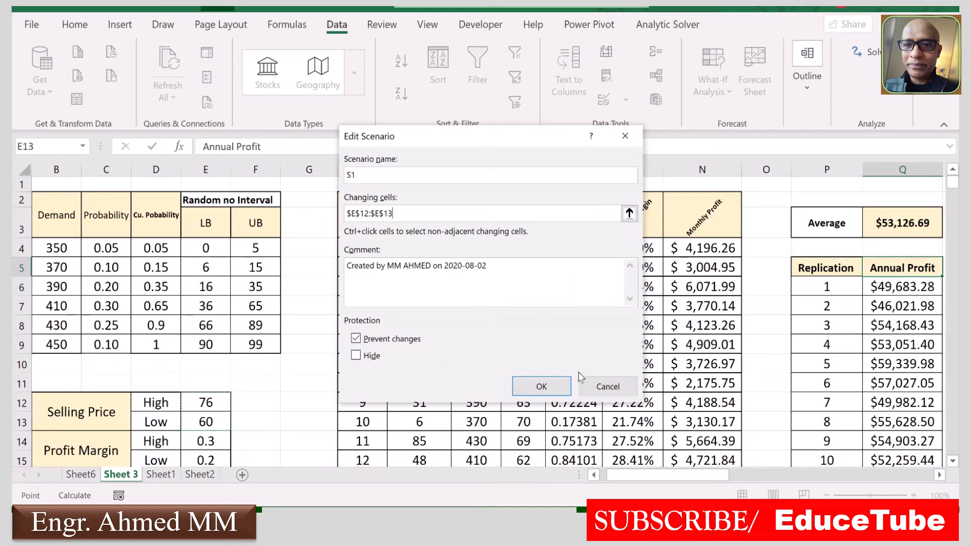
left_click(535, 389)
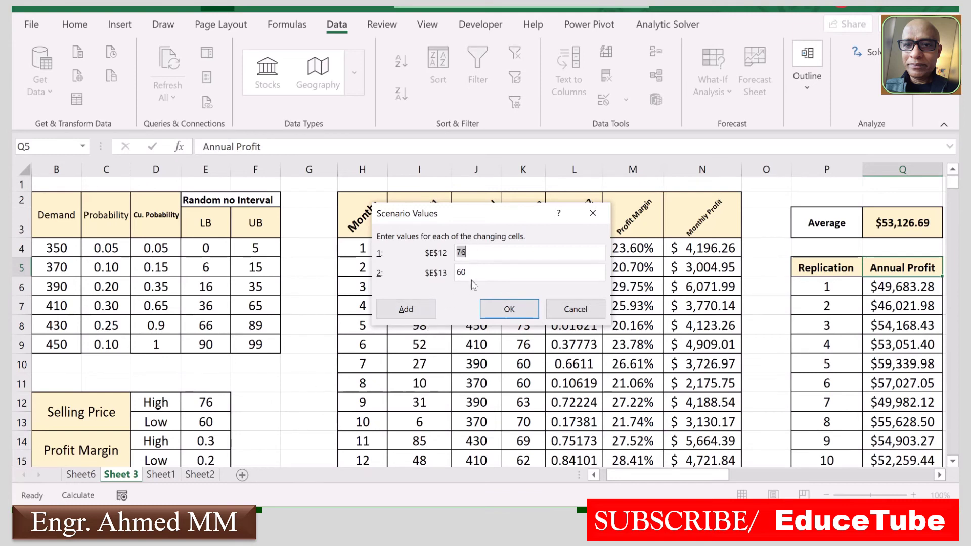
Step: Set the S1 scenario values to 86 for E12 and 50 for E13, and save the scenario
left_click(481, 248)
left_click_drag(473, 253, 458, 253)
type("86")
left_click_drag(466, 272, 451, 273)
type("5")
left_click(499, 313)
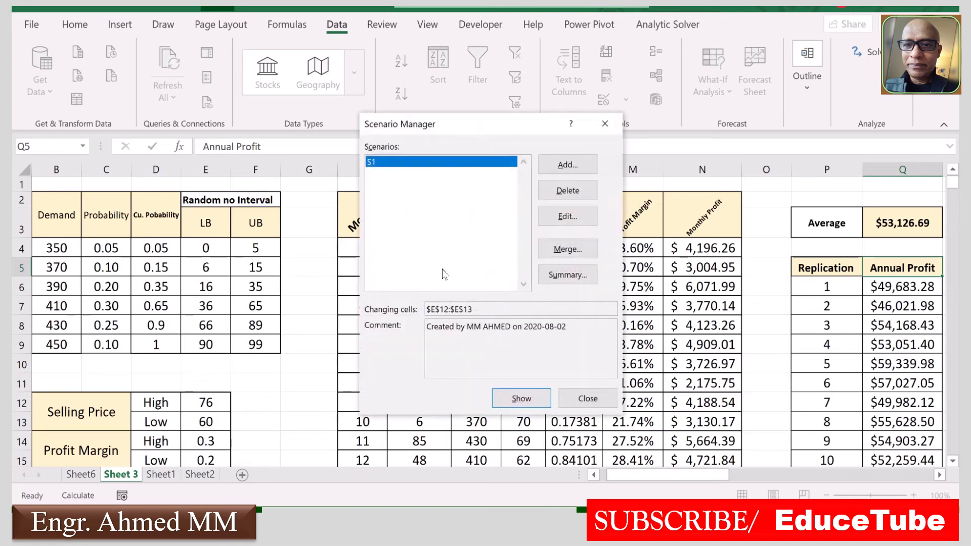
Step: Generate a scenario summary report with the average annual profit in Q3 as the result cell
left_click(568, 275)
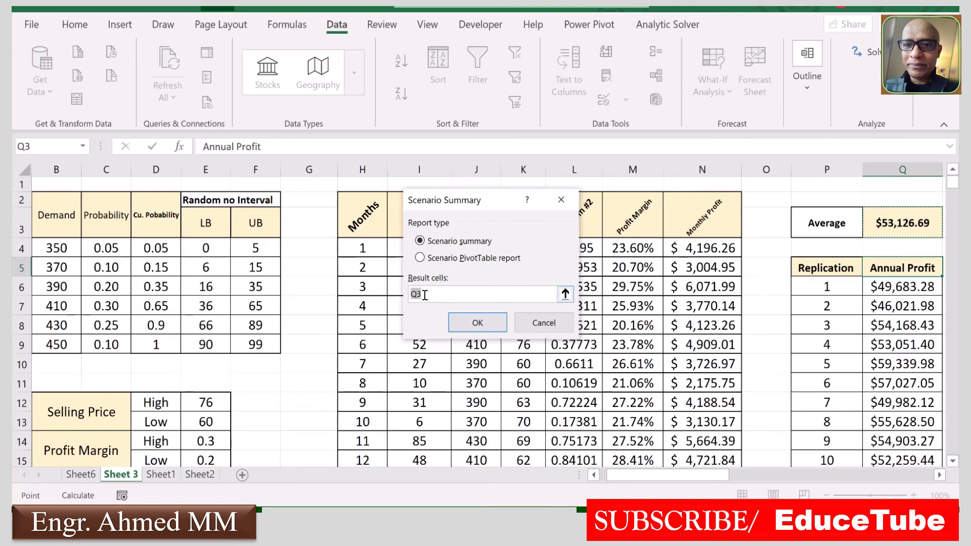
left_click_drag(405, 294, 404, 296)
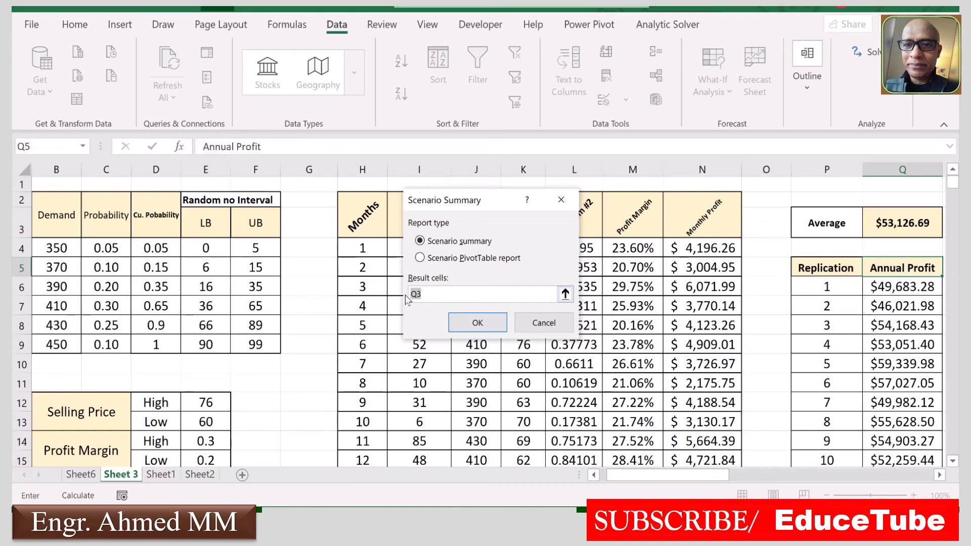
key("BackSpace")
left_click(899, 225)
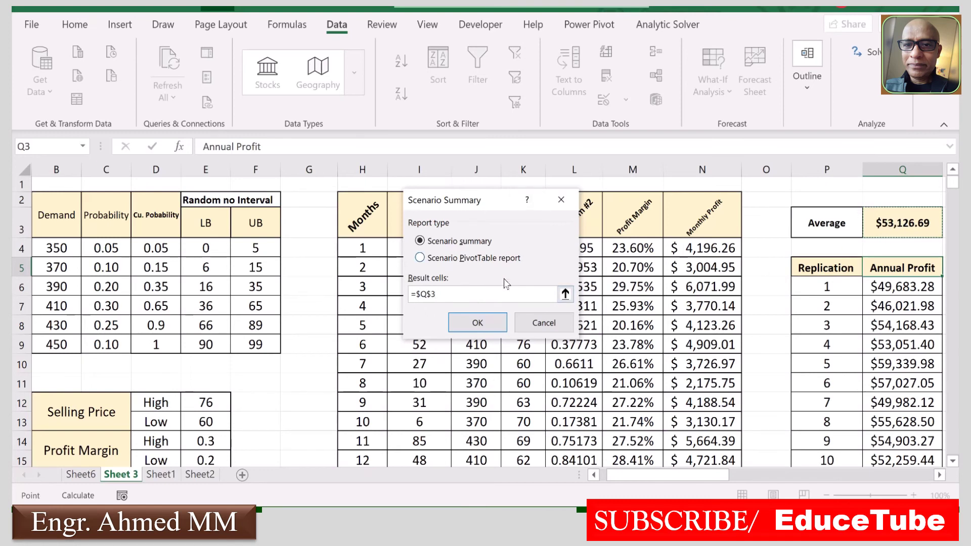
left_click(479, 325)
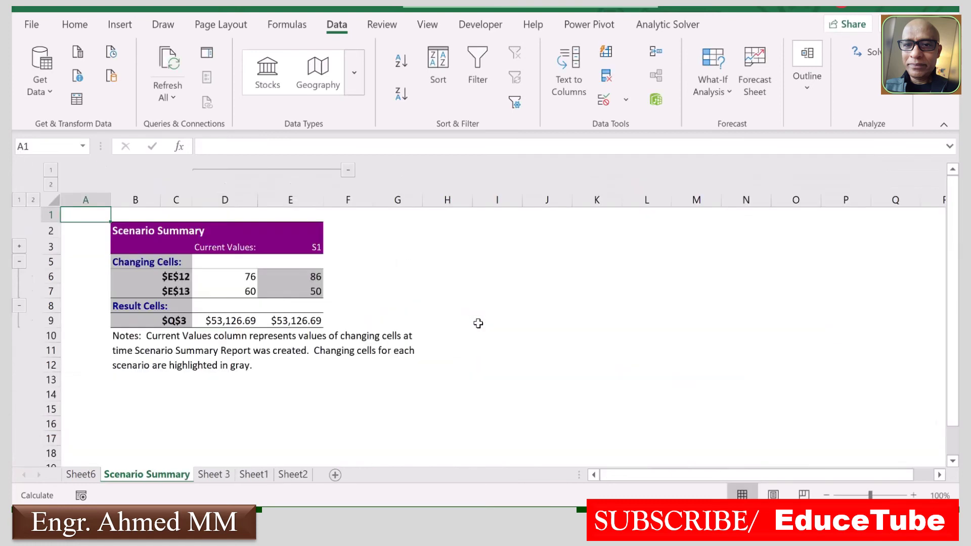